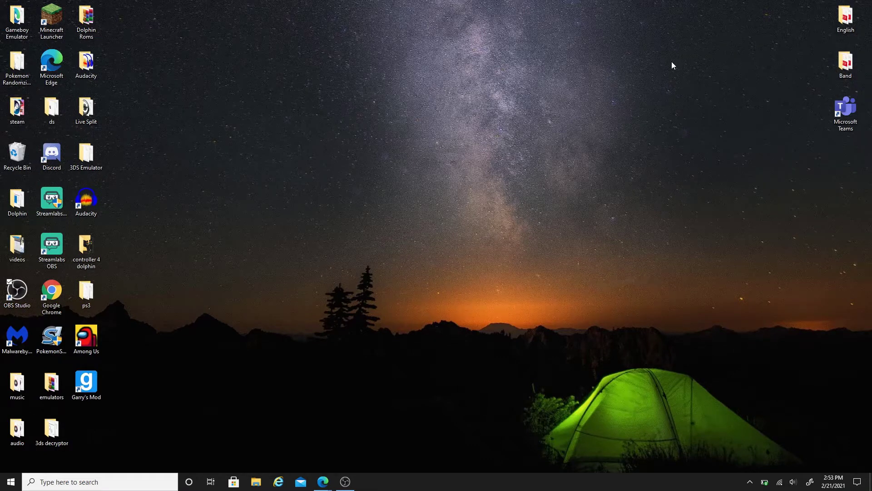
double_click(58, 290)
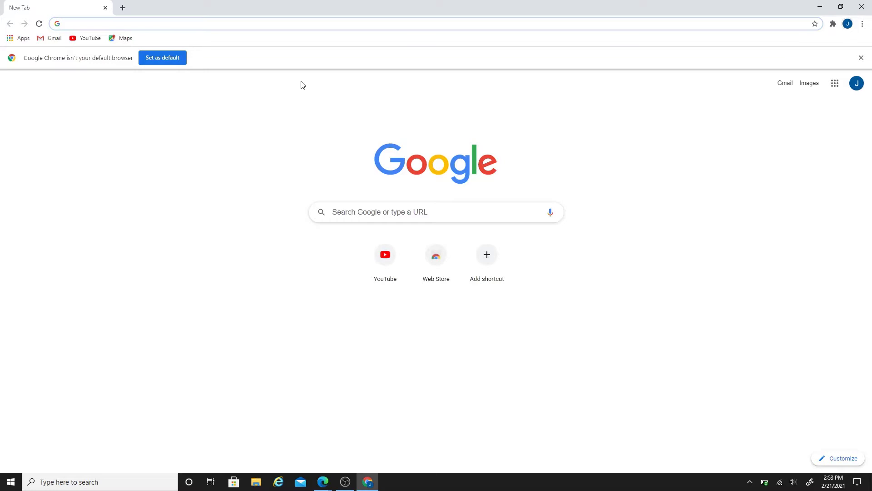
text(http://ds4windows.com/)
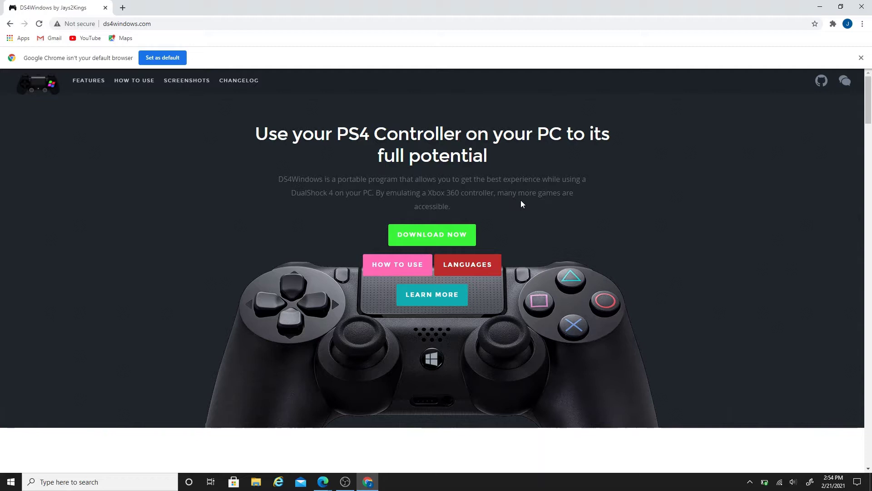
click(453, 234)
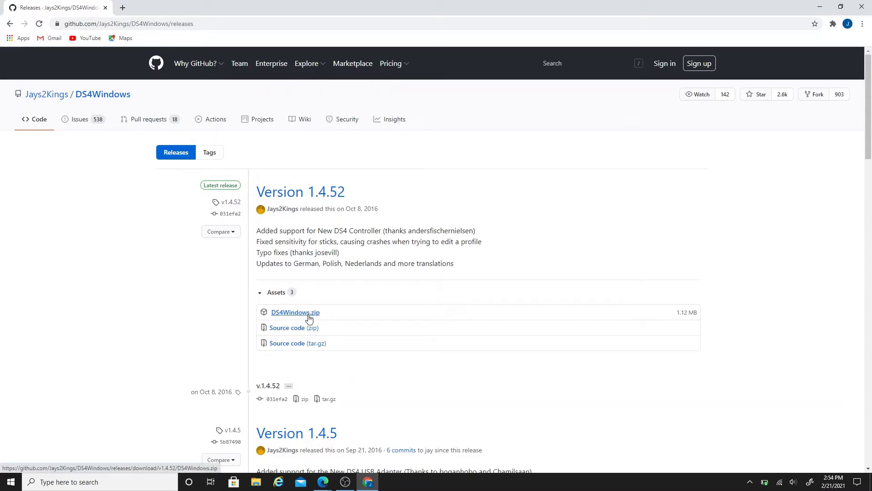
click(309, 318)
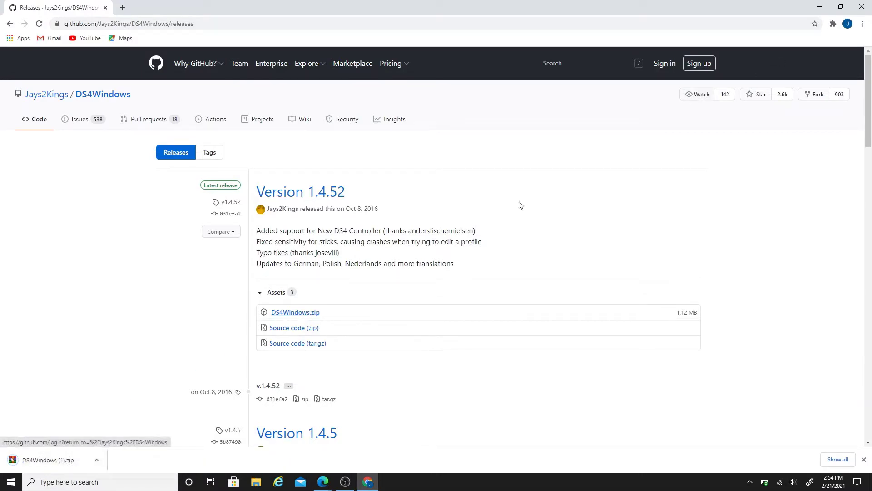
Step: Open the downloaded DS4Windows archive in WinRAR, close the browser and dismiss the WinRAR license reminder
click(68, 460)
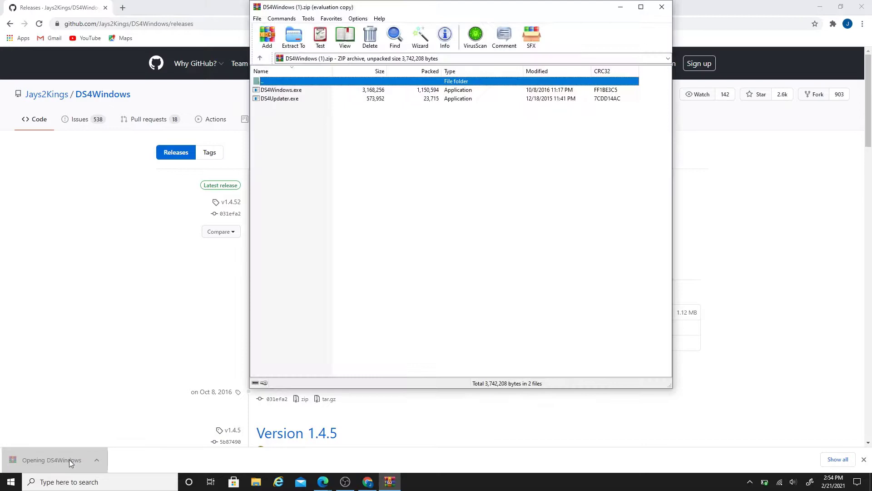
click(861, 6)
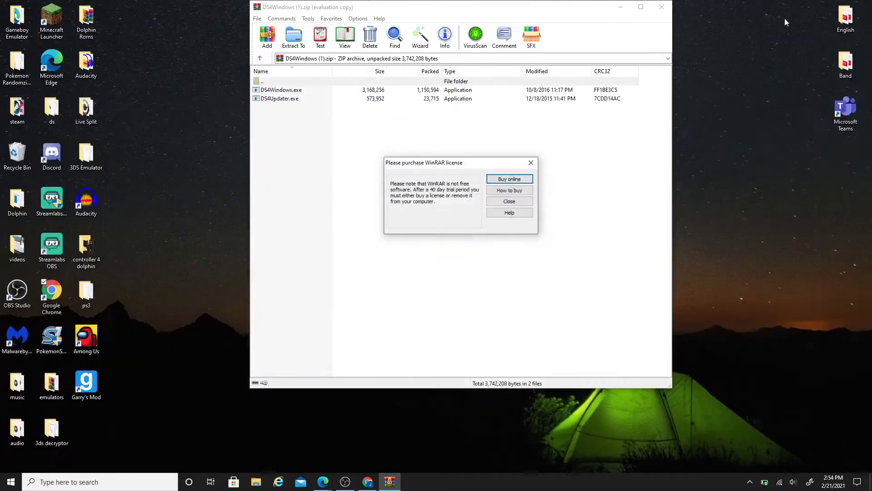
click(530, 163)
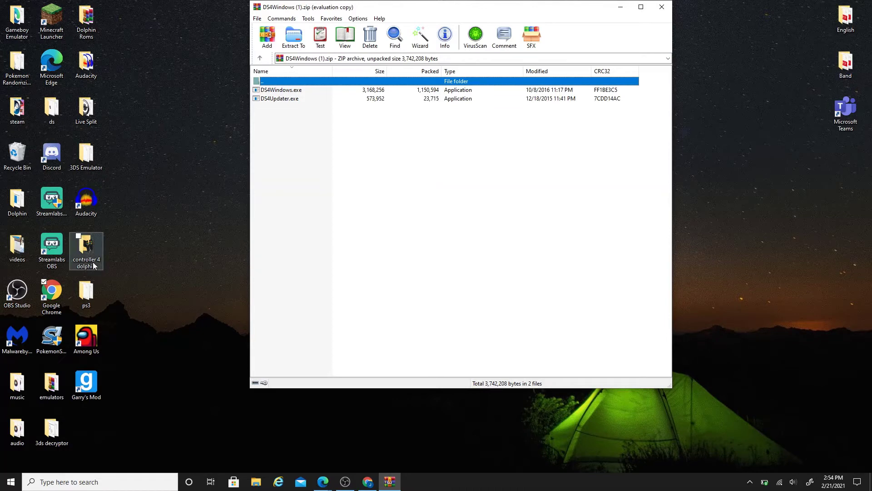
Step: Create a desktop folder named "hi" and place it below the Garry's Mod icon
click(621, 7)
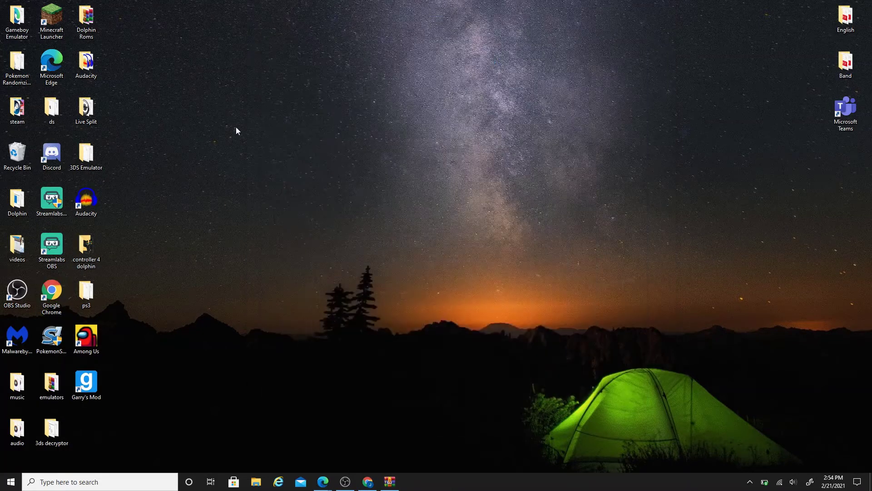
right_click(236, 127)
mouse_move(202, 203)
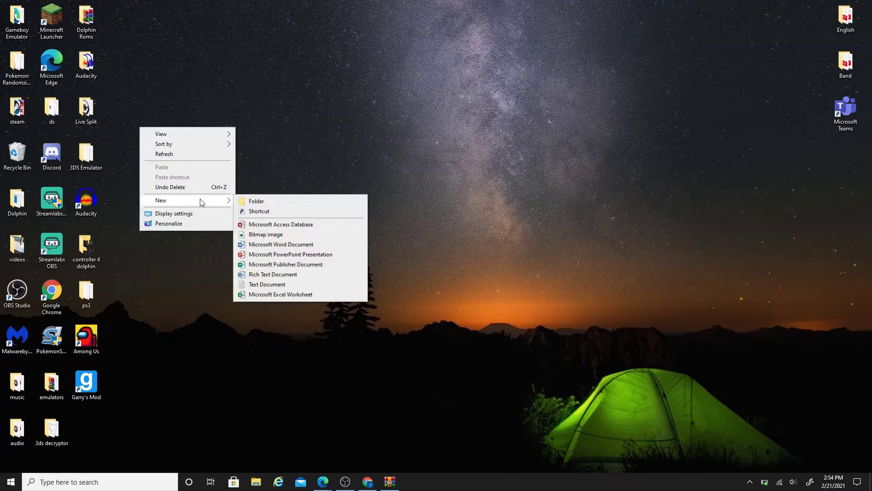
click(258, 201)
text(hi)
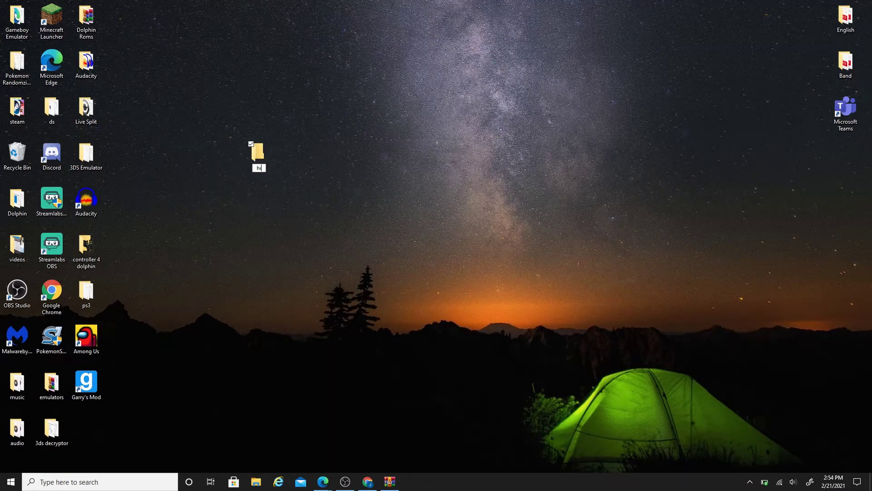
key(Return)
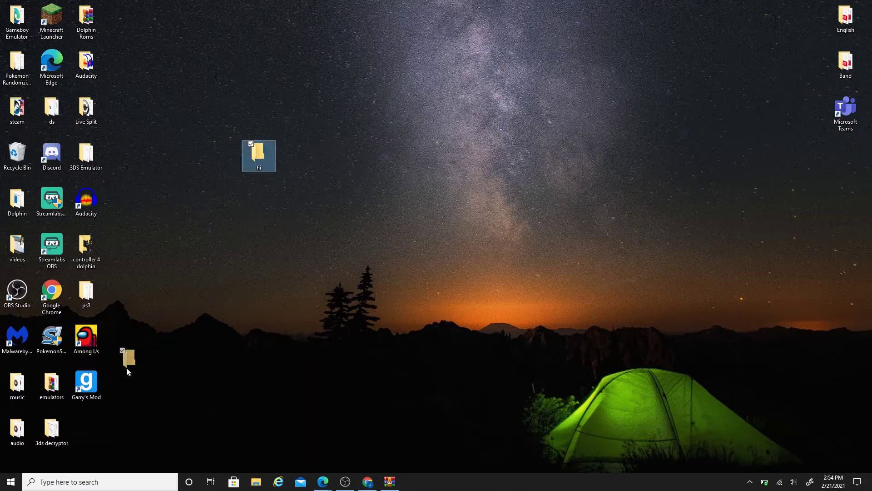
drag(126, 367, 87, 426)
Step: Extract DS4Windows.exe and DS4Updater.exe from the WinRAR archive into the desktop folder "hi"
click(389, 481)
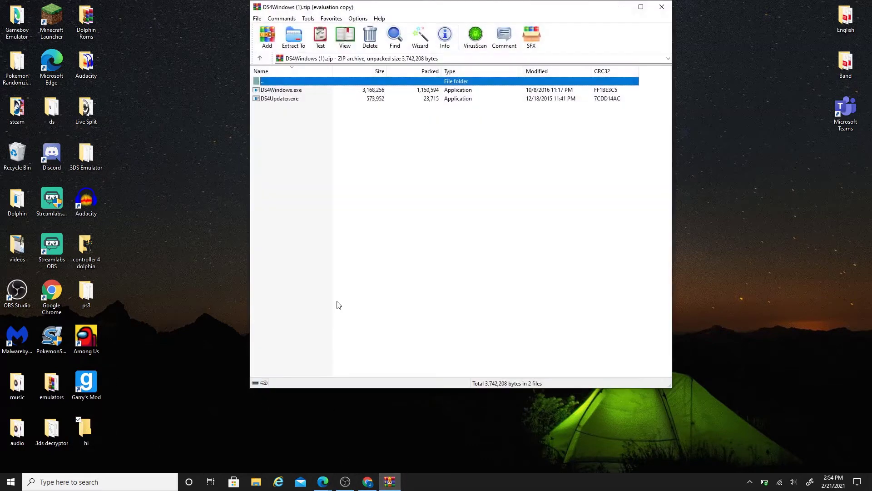
drag(392, 123, 372, 87)
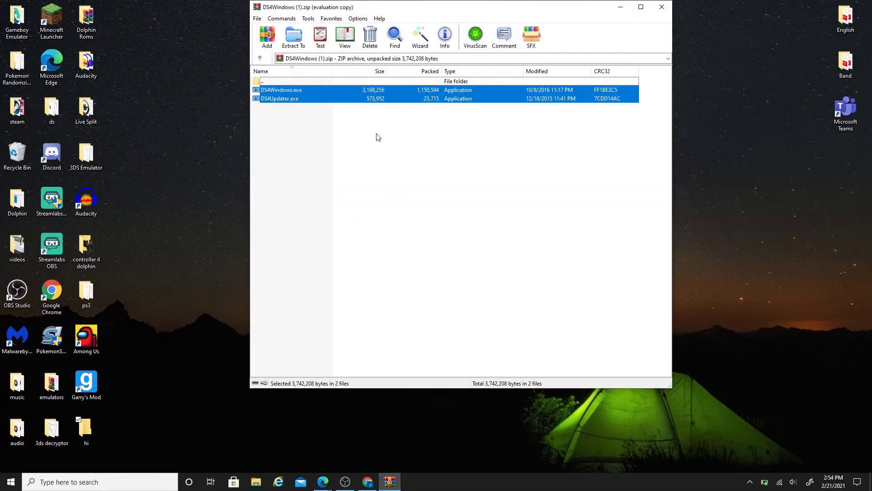
drag(376, 134, 368, 86)
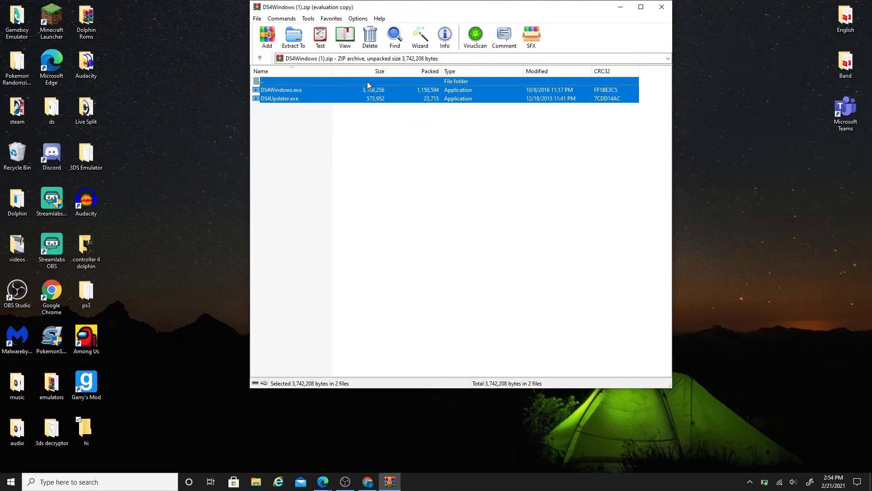
click(294, 42)
scroll(570, 213, down, 1)
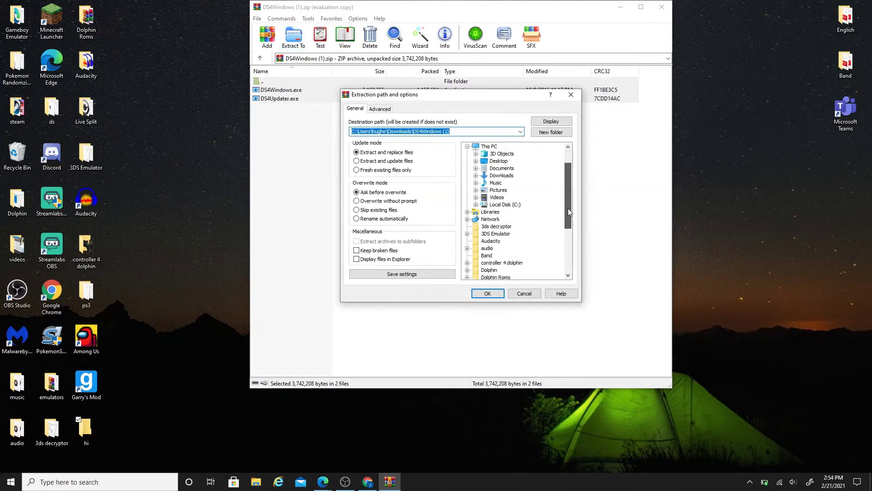
scroll(569, 212, down, 3)
click(481, 242)
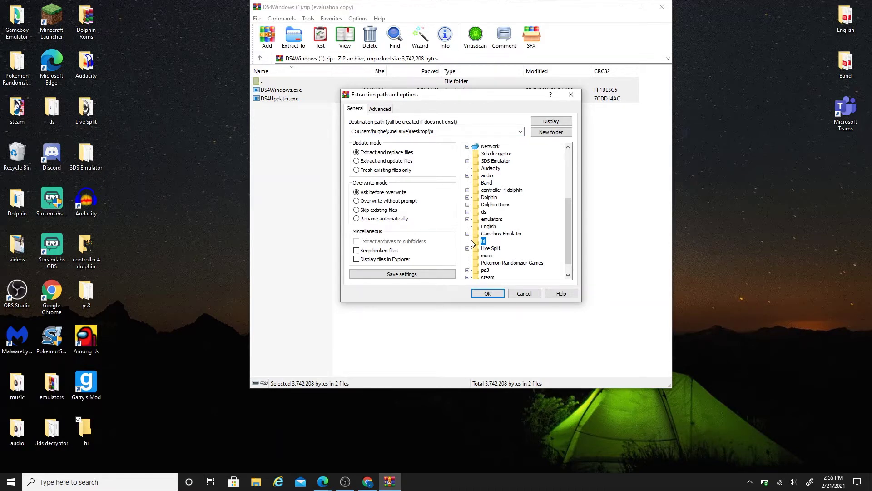
click(487, 293)
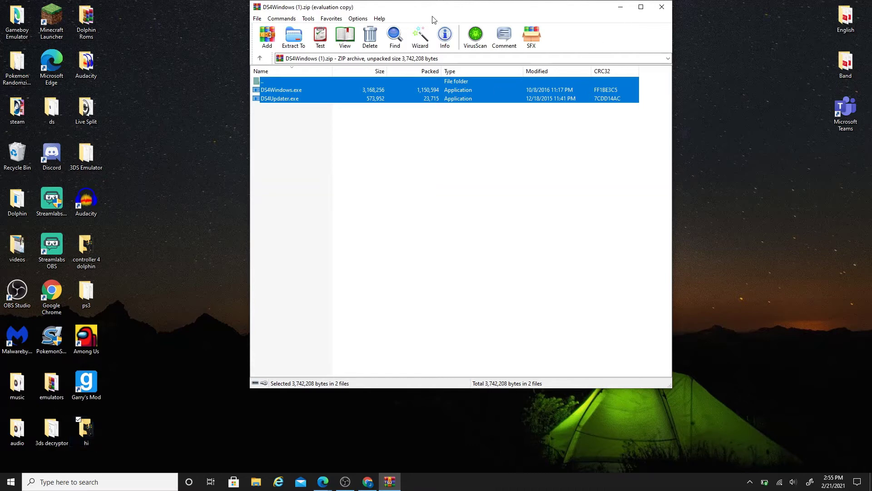
Step: Launch DS4Windows from the desktop folder "hi" and minimize the folder window
click(622, 8)
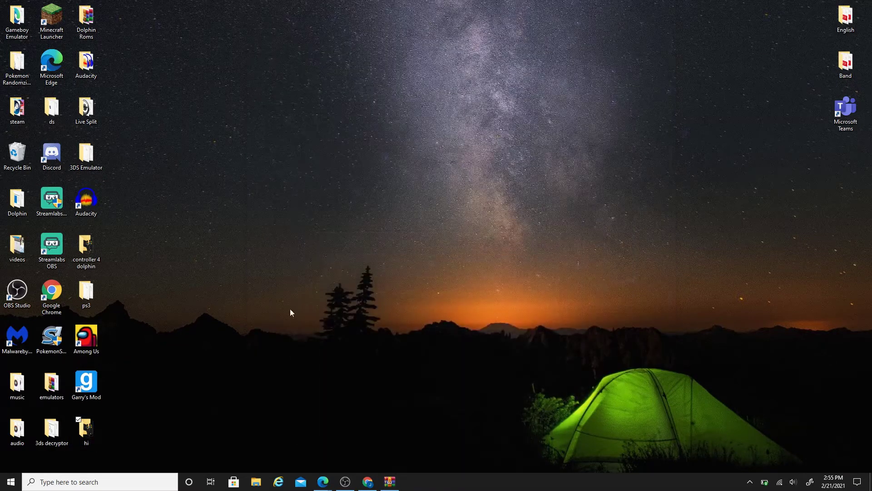
double_click(88, 430)
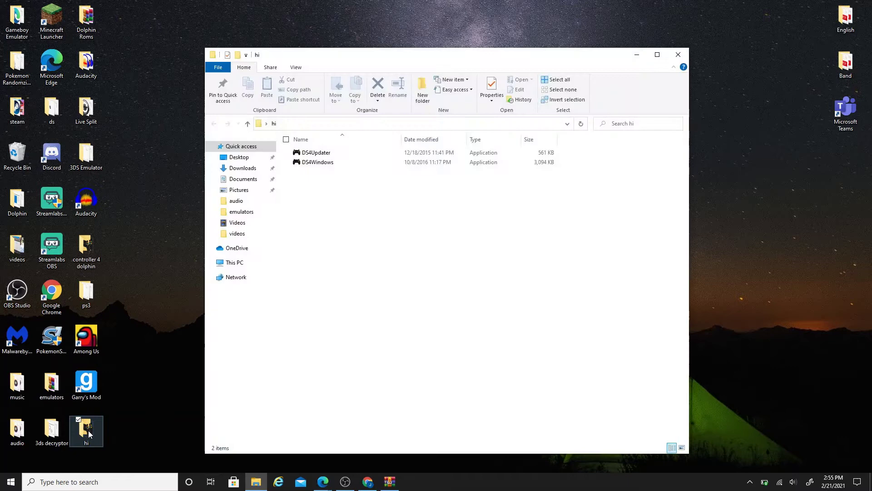
click(329, 166)
double_click(318, 162)
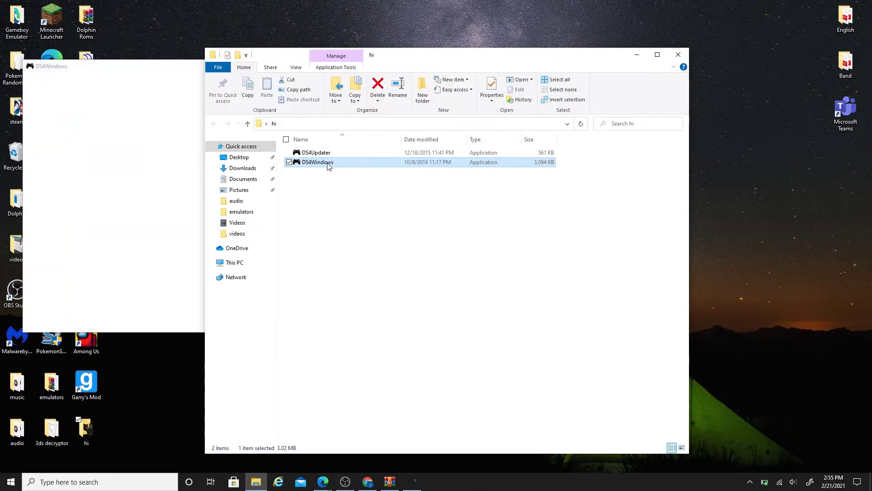
click(636, 55)
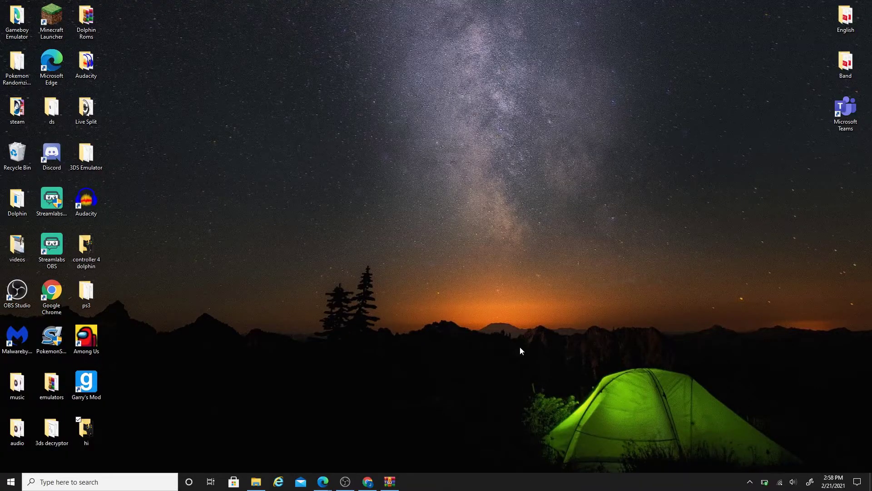
Step: Open the Windows Bluetooth and other devices settings and remove the paired Wireless Controller
click(150, 477)
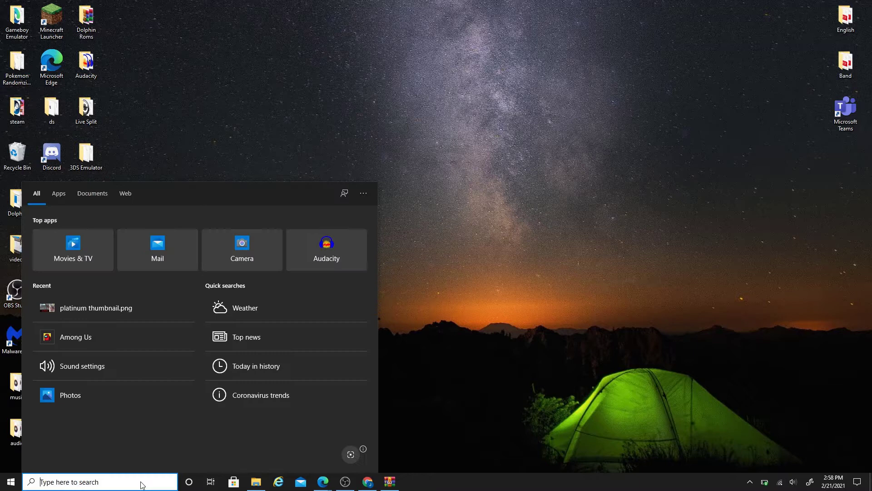
text(bluetooth)
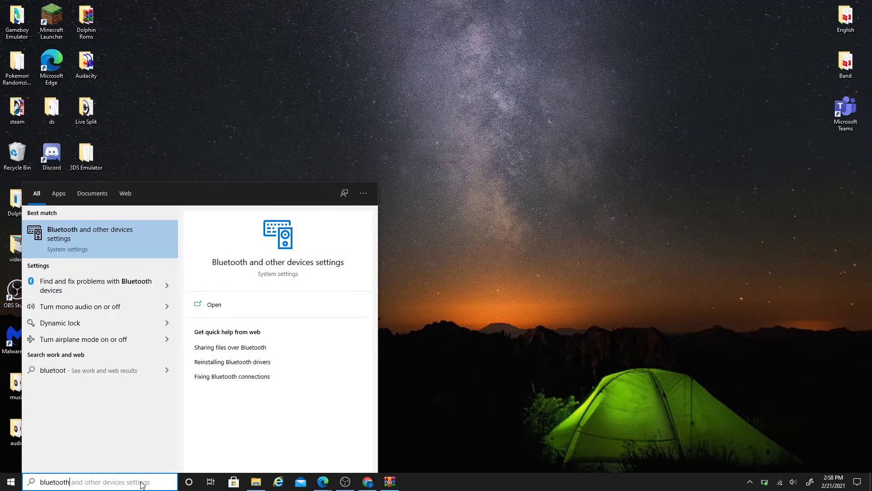
click(107, 252)
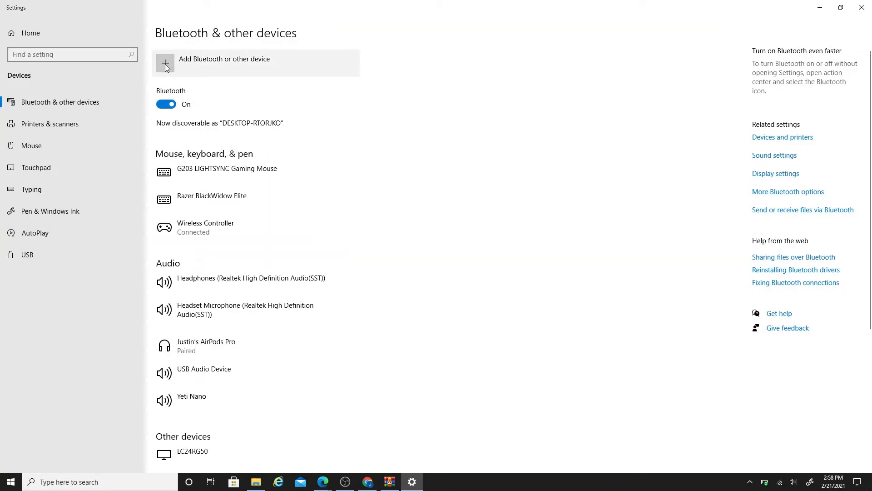
click(250, 234)
click(303, 256)
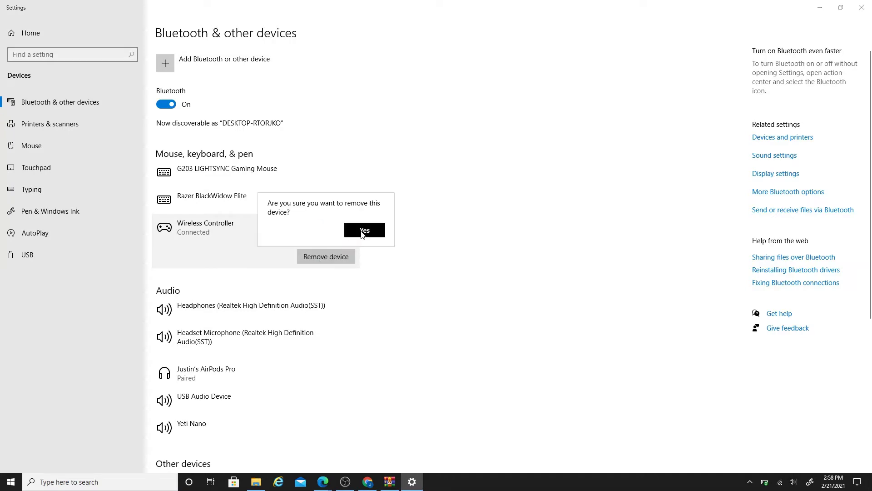
click(352, 230)
Step: Add the Wireless Controller again as a Bluetooth device
click(167, 67)
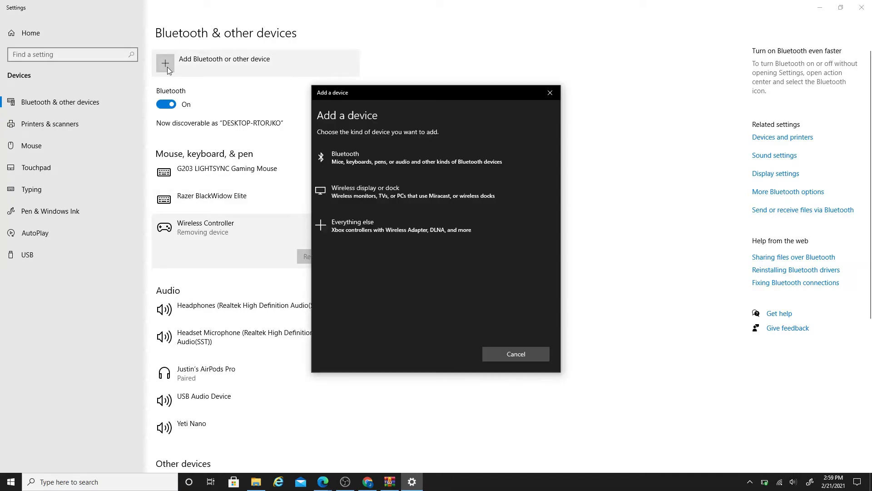
click(353, 161)
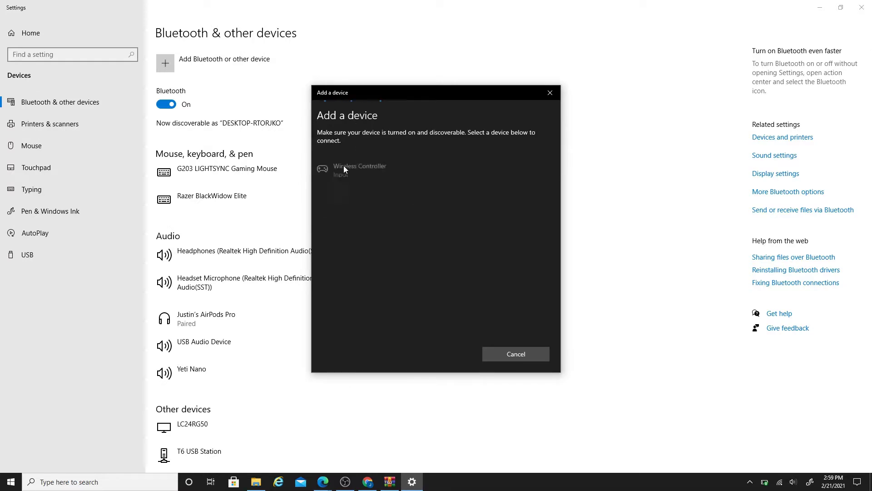
click(337, 166)
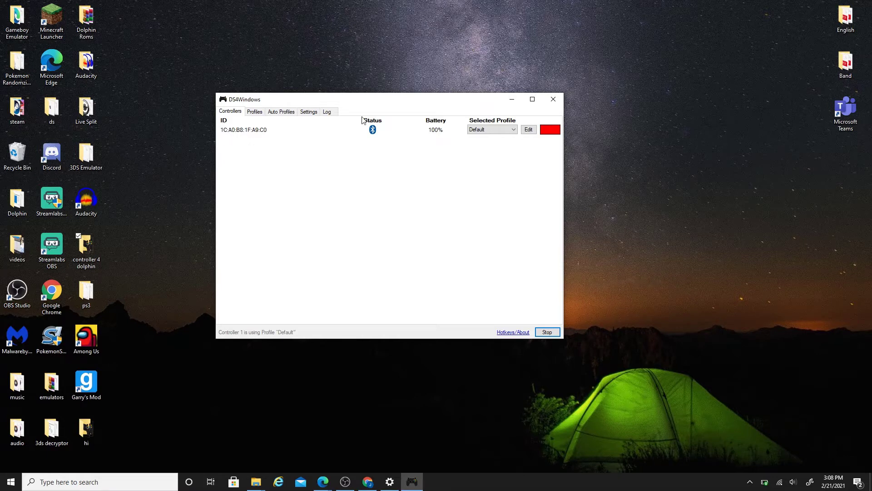
Step: In DS4Windows, select the Default profile for the connected controller
click(498, 129)
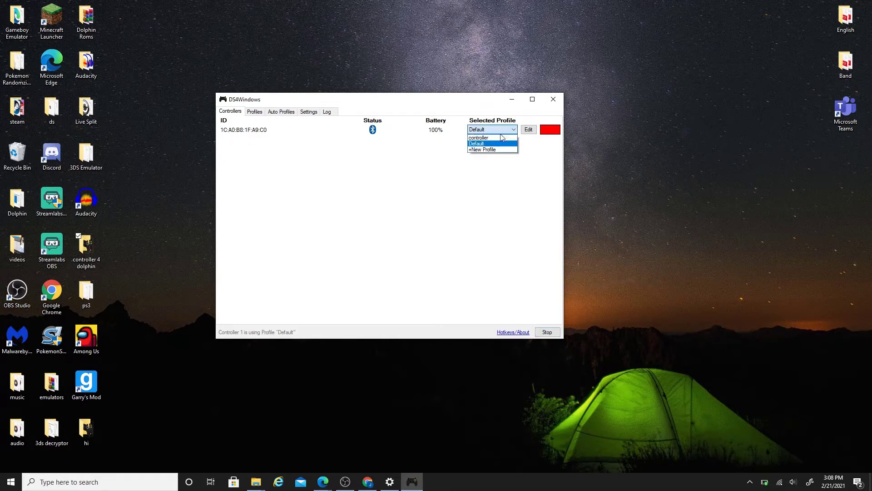
click(501, 145)
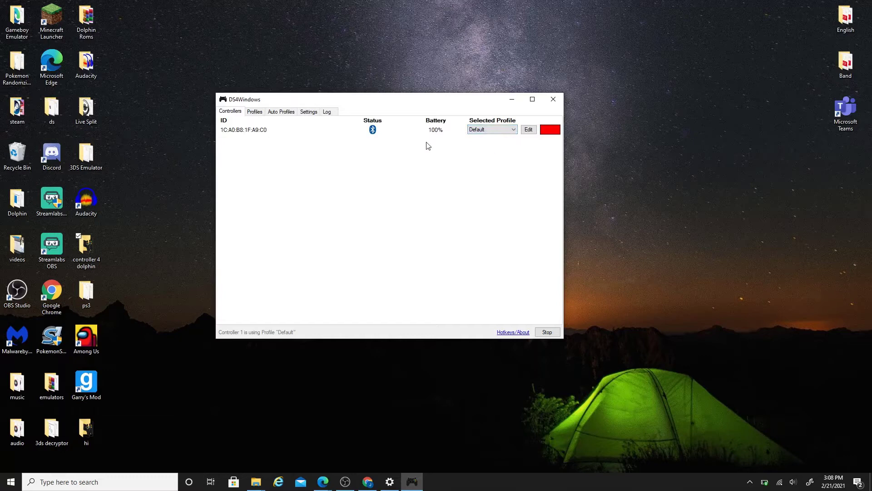
Step: Look through the DS4Windows controllers, profiles, auto profiles, settings and log pages, ending on the profile list
click(255, 112)
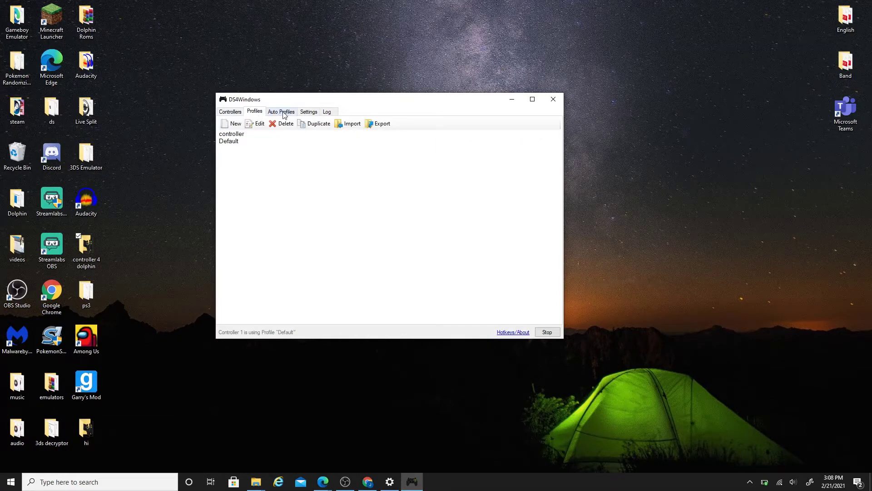
click(282, 114)
click(257, 115)
click(281, 115)
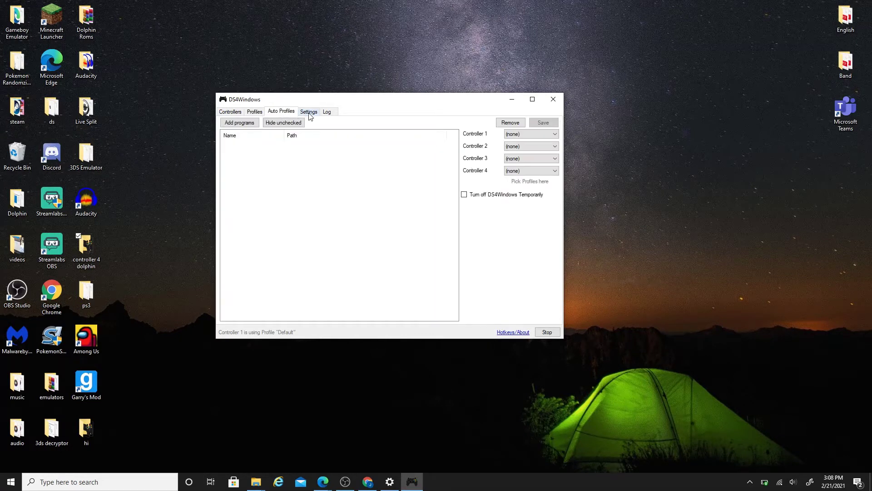
click(309, 114)
click(291, 114)
click(328, 113)
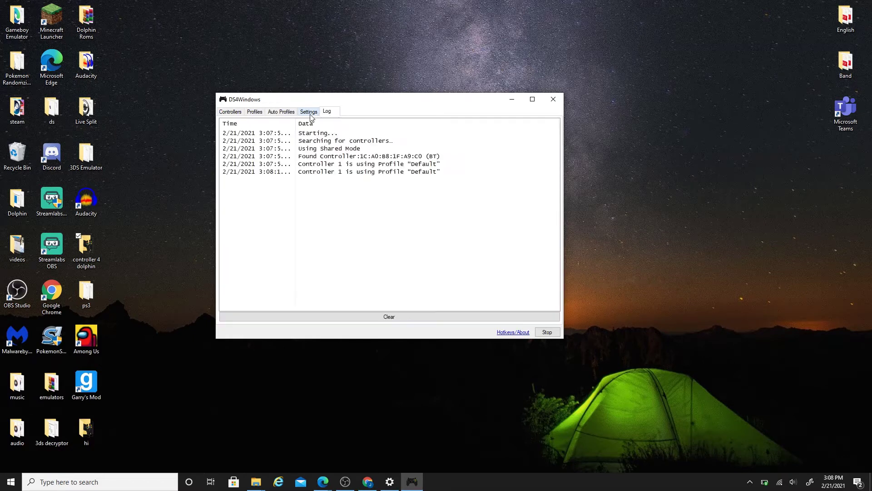
click(309, 113)
click(288, 112)
click(252, 113)
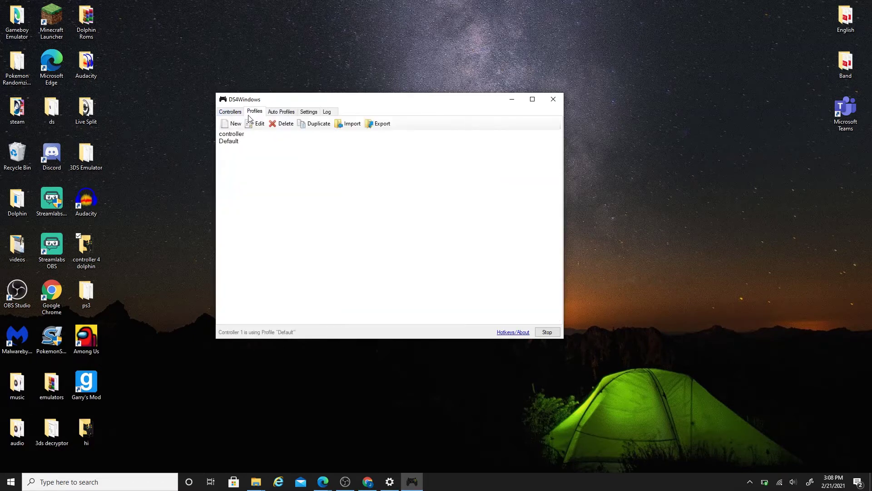
click(232, 113)
click(255, 113)
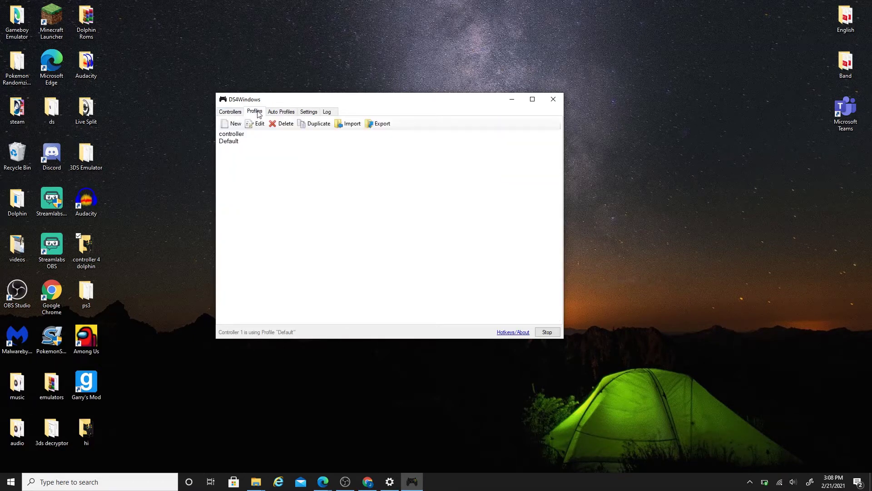
Step: Create a new DS4Windows profile and map Cross, Circle, Triangle and Square to the Xbox A, B, Y and X buttons
double_click(233, 131)
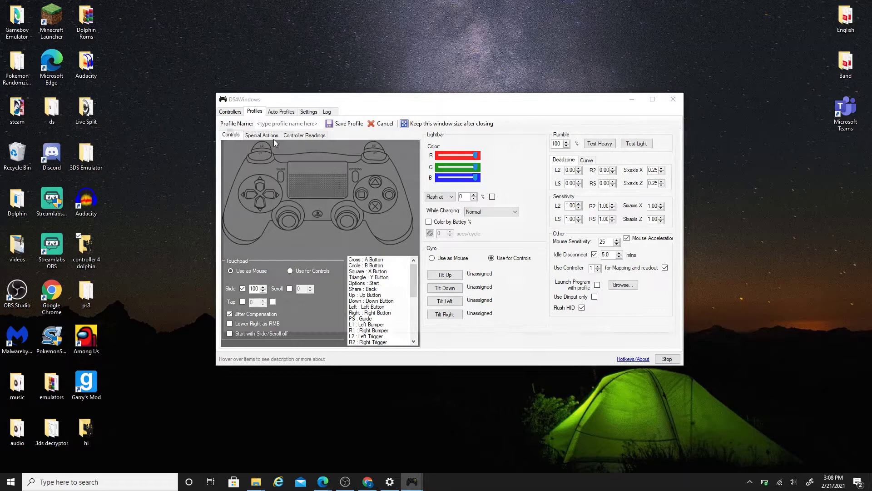
key(Return)
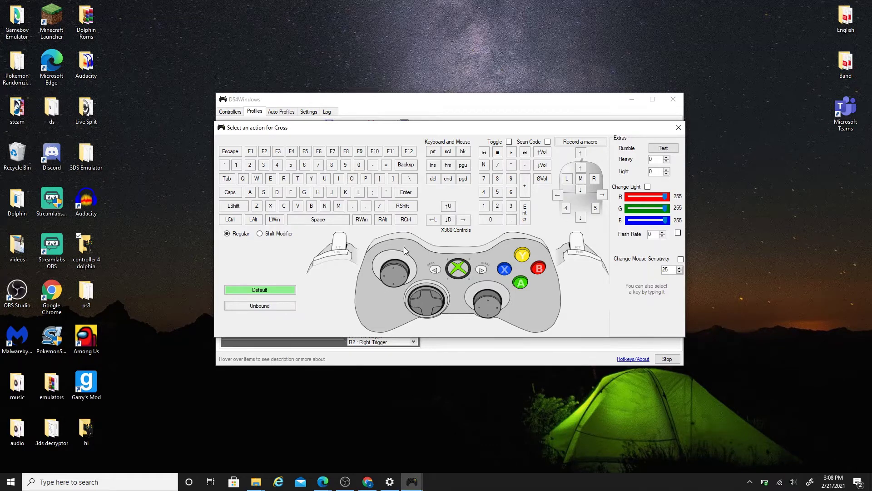
click(521, 283)
click(539, 269)
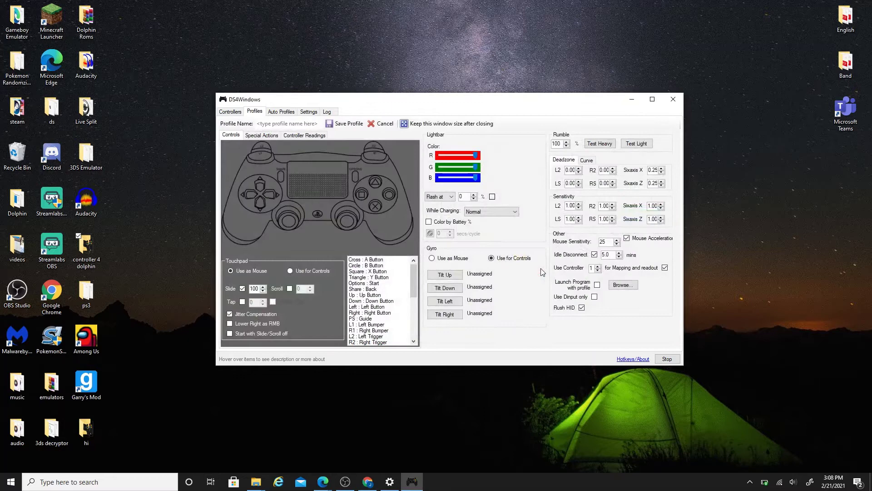
click(521, 262)
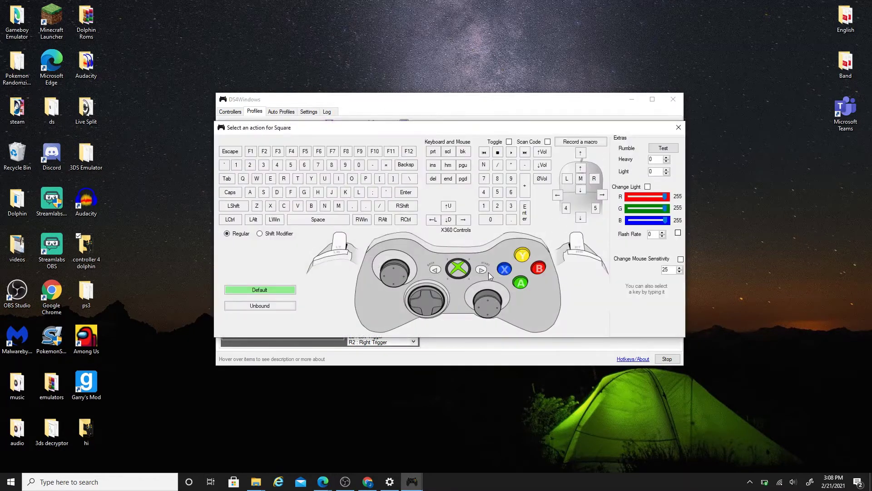
click(503, 267)
Step: Map the L2, L1, R1 and R2 buttons to the matching Xbox 360 triggers and bumpers
click(336, 243)
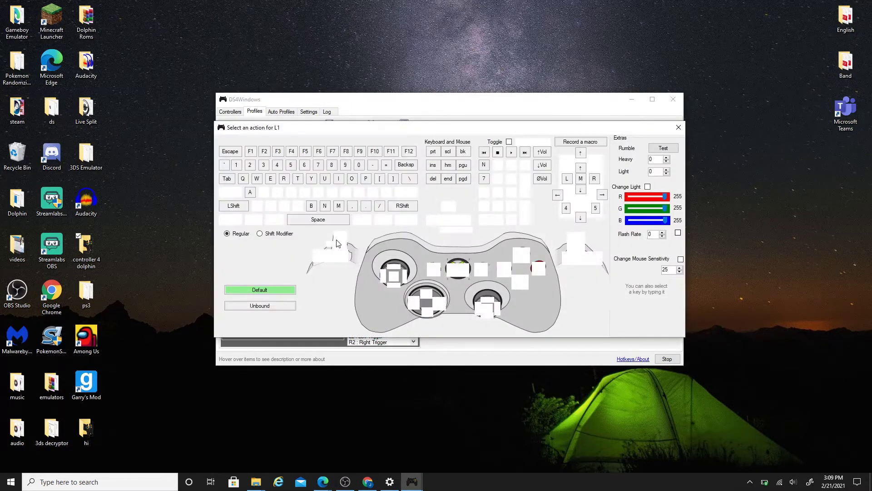
click(338, 255)
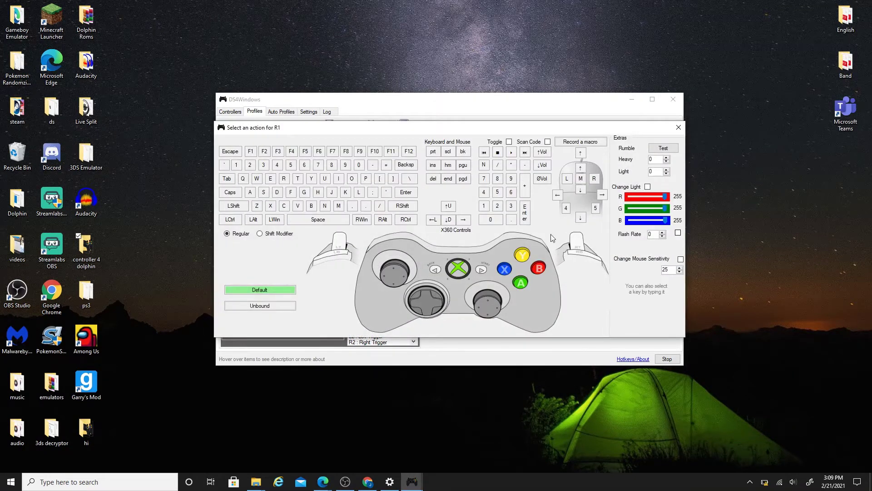
click(578, 257)
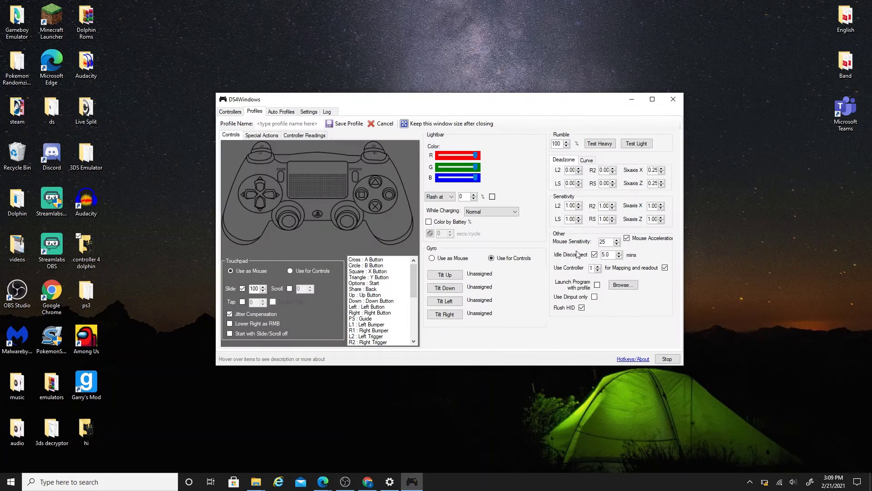
click(575, 244)
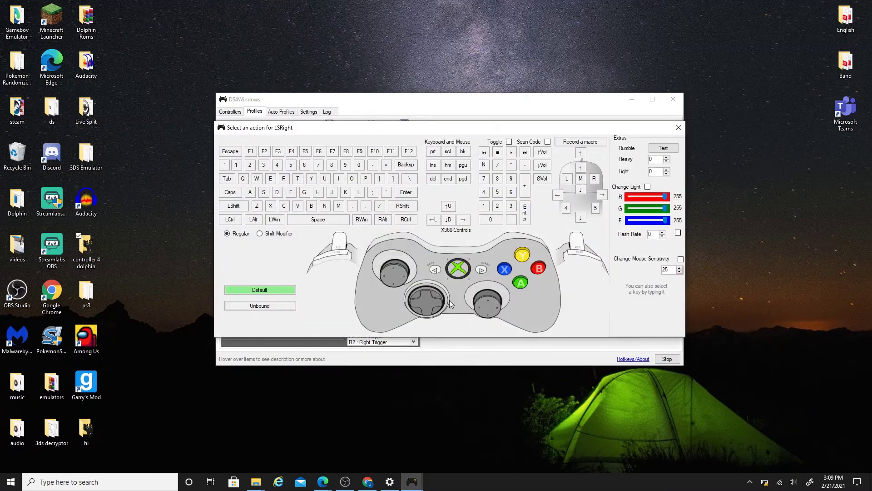
Step: Map the PS4 left stick directions to the matching directions of the Xbox 360 left stick
click(405, 279)
click(405, 279)
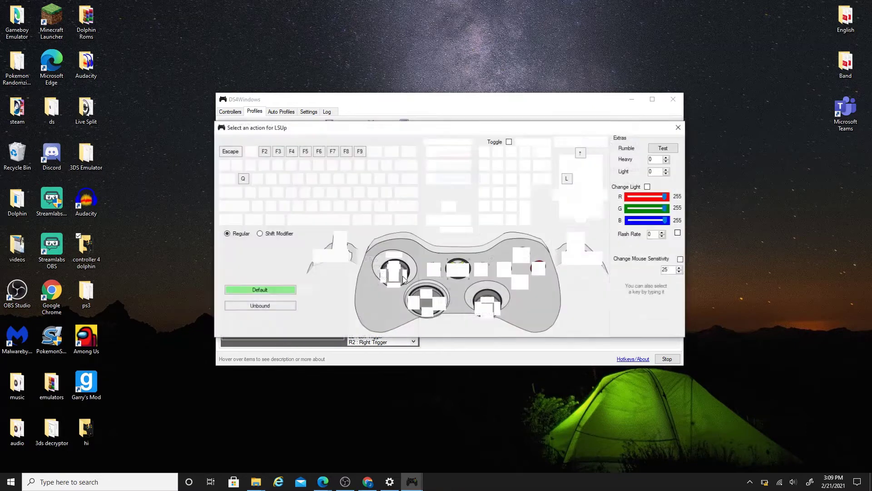
click(394, 270)
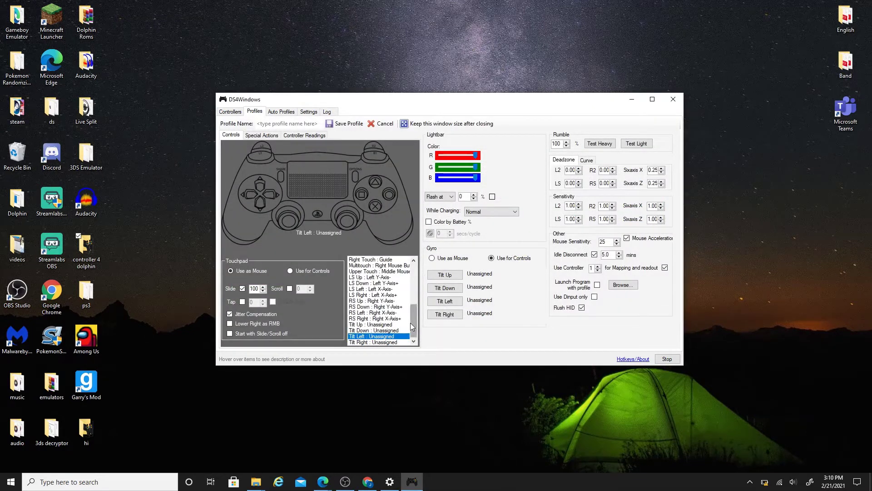
Step: Review the list of control mappings, then name the new profile yt and save it
scroll(413, 316, down, 1)
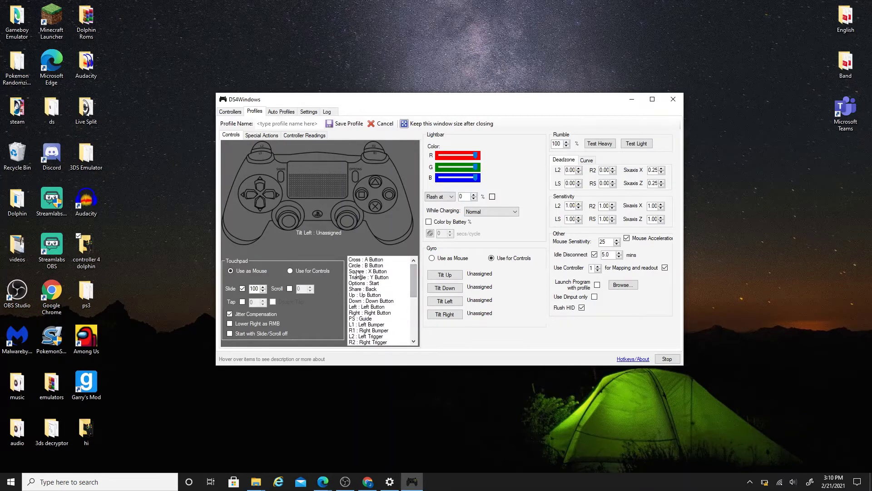
scroll(386, 271, up, 1)
mouse_move(413, 273)
mouse_down()
mouse_move(414, 325)
mouse_move(410, 266)
mouse_up()
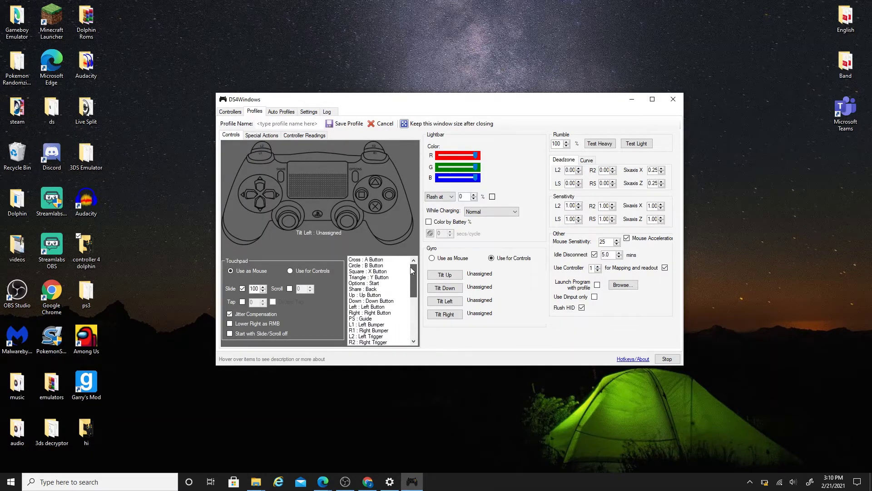
click(341, 125)
click(465, 275)
click(272, 123)
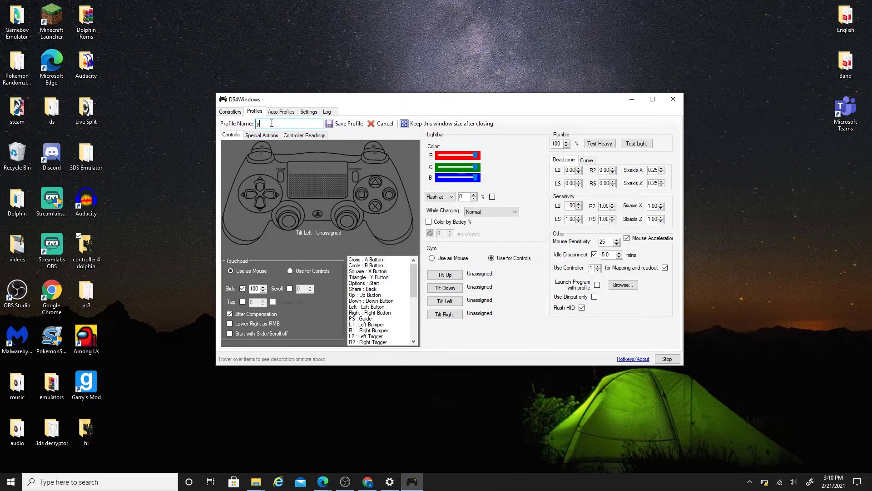
click(340, 124)
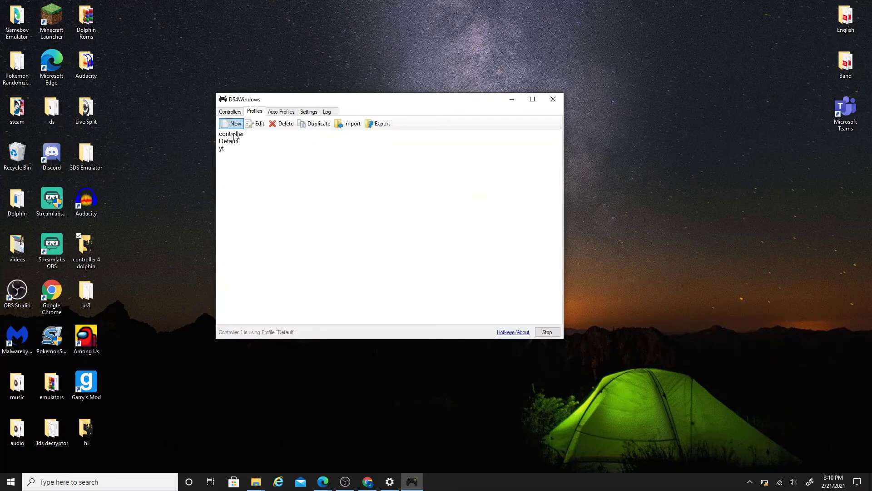
Step: Assign the yt profile to the connected controller and minimize DS4Windows
click(223, 150)
click(232, 112)
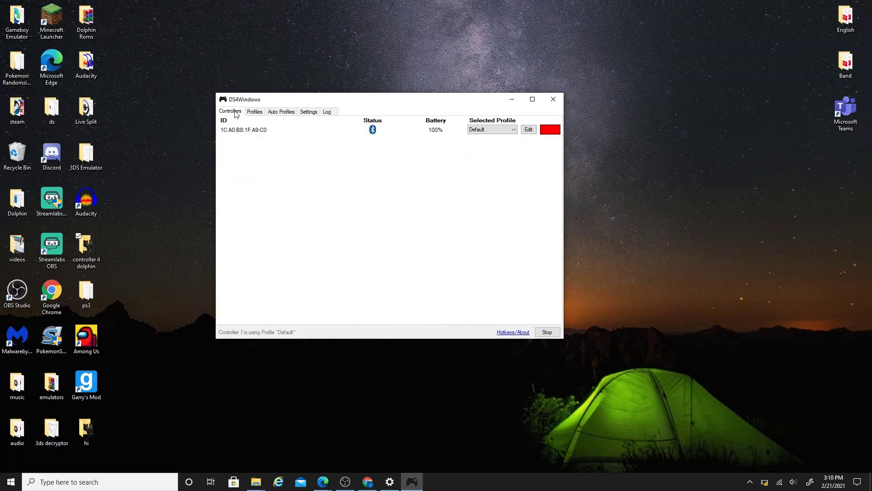
click(490, 130)
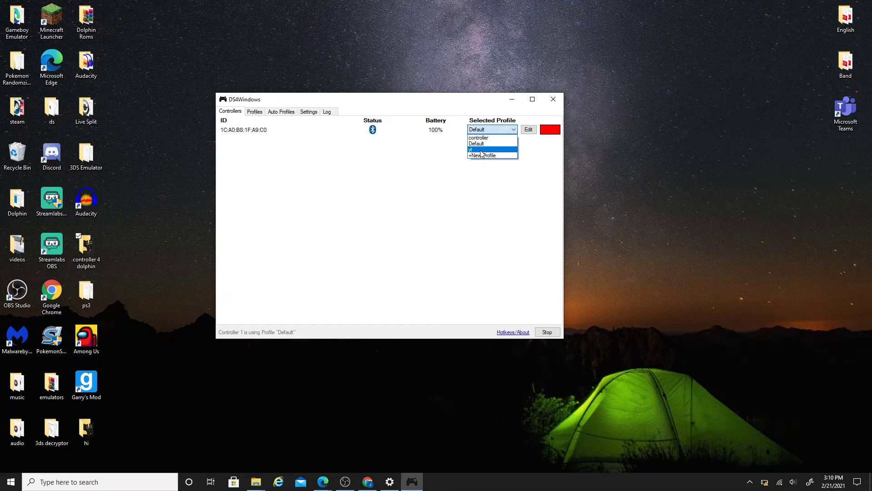
click(481, 154)
click(283, 113)
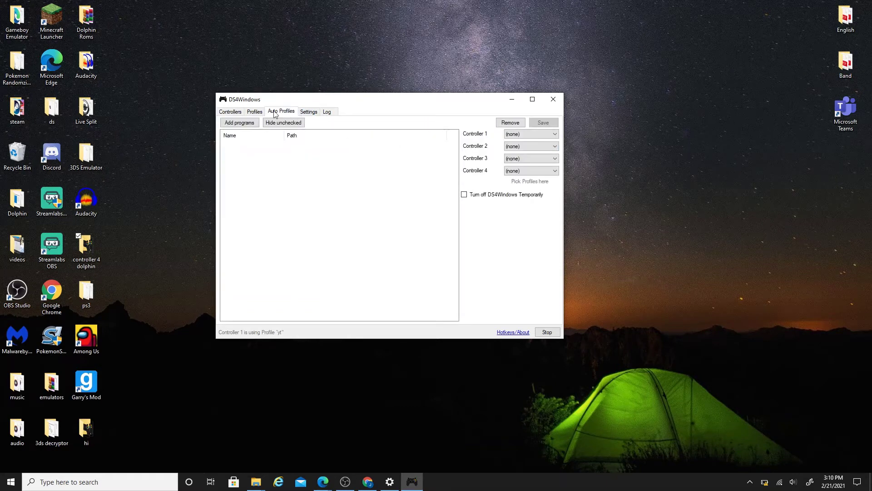
click(255, 112)
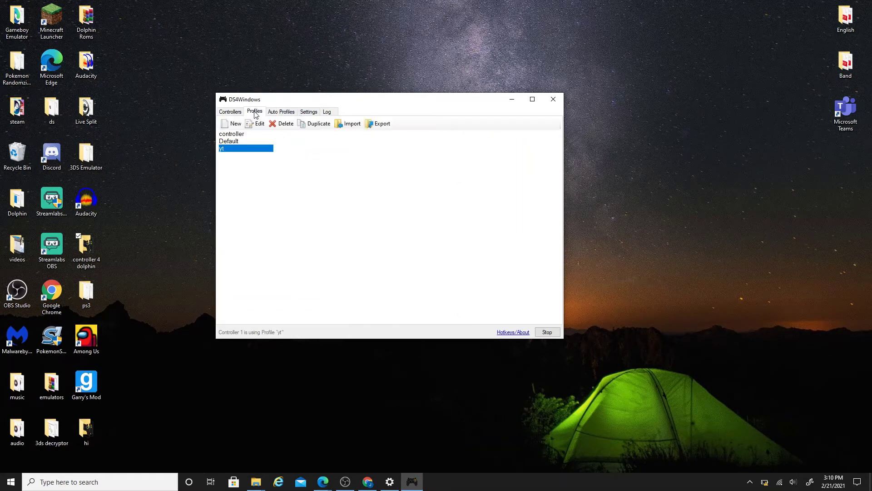
click(512, 99)
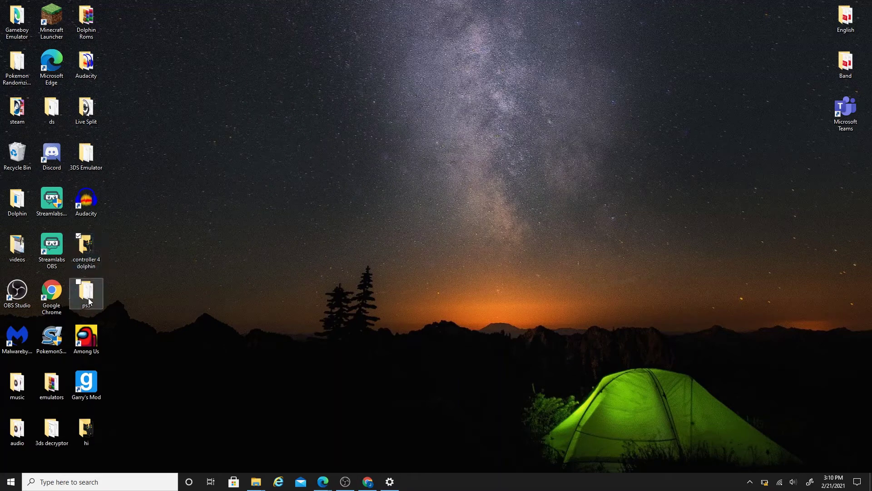
Step: Search Windows for dolph, open the Dolphin folder and launch the Dolphin application
click(53, 481)
text(d)
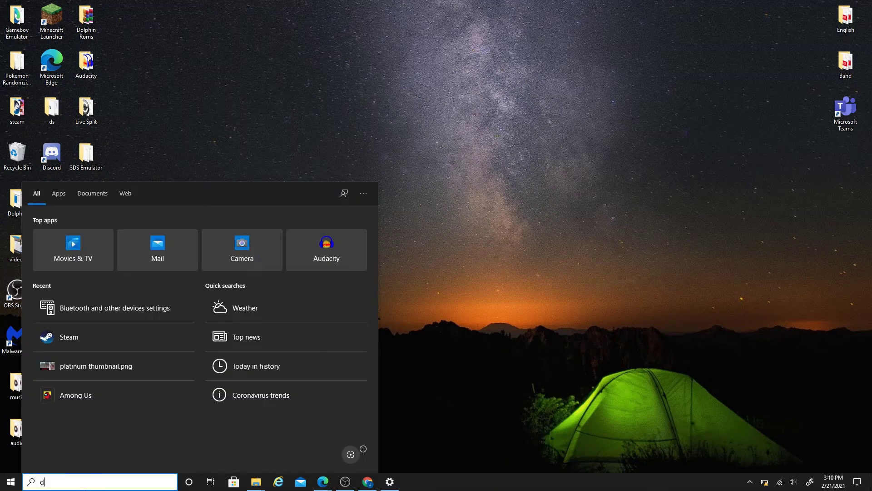
text(olph)
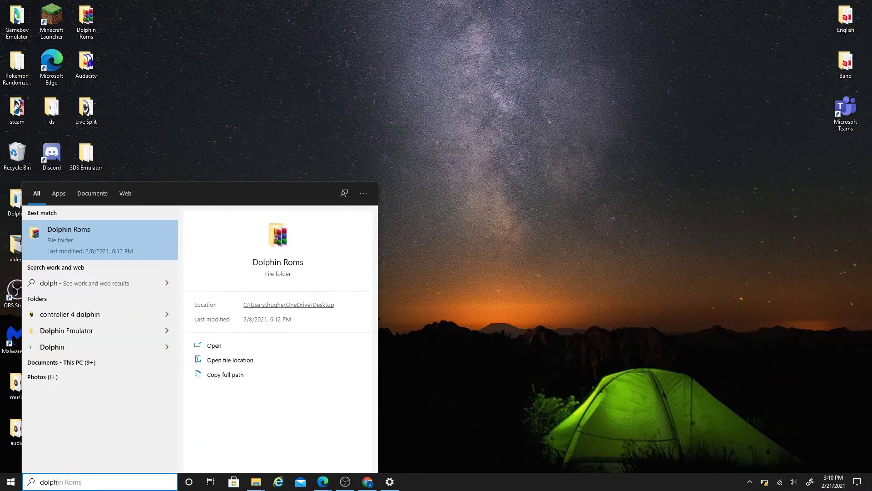
click(88, 348)
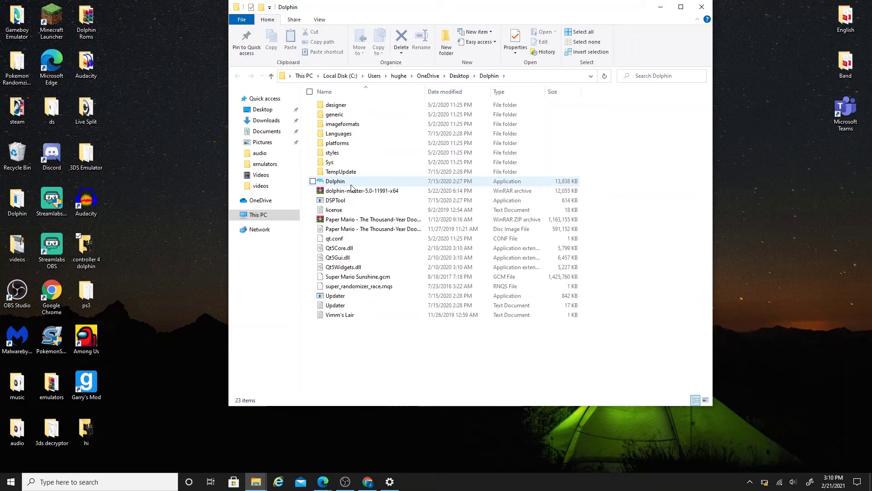
click(351, 185)
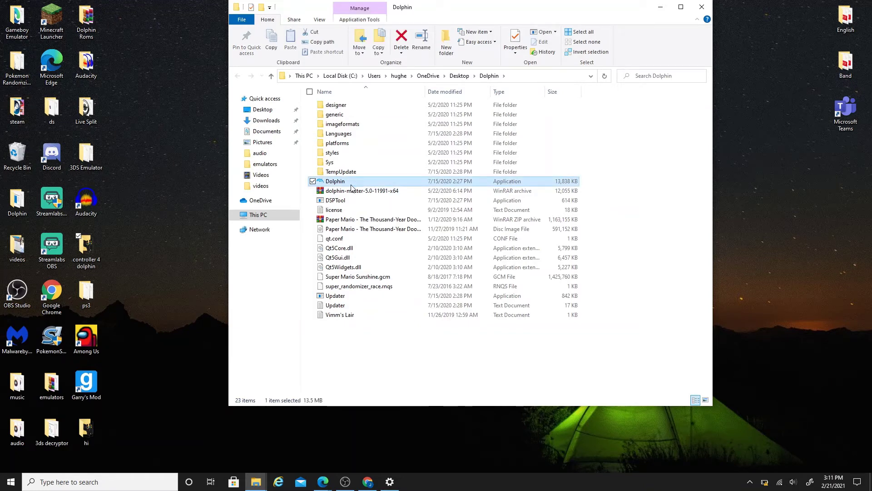
double_click(358, 182)
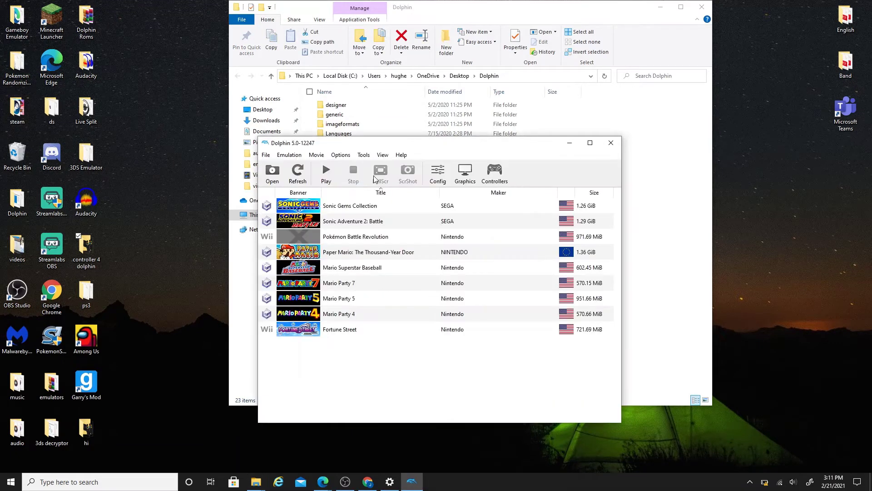
Step: In Dolphin's controller settings, set GameCube Port 1 to Standard Controller and its input device to XInput/0/Gamepad
click(529, 192)
click(492, 176)
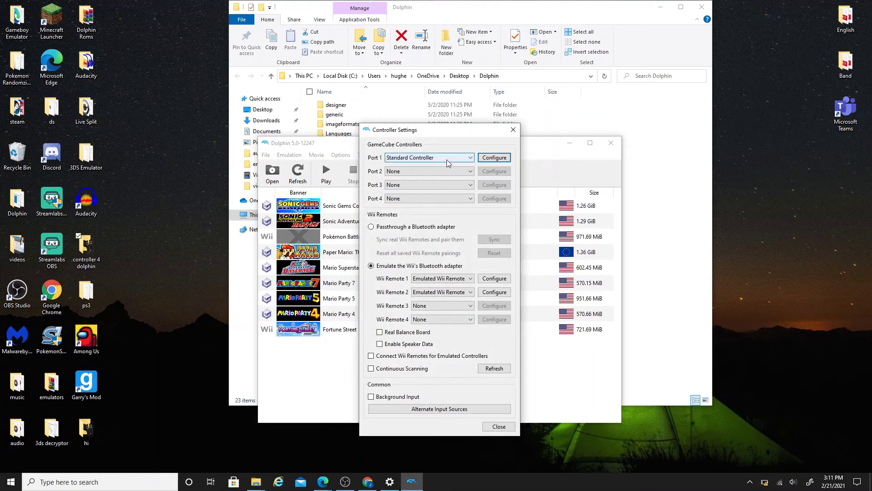
click(452, 157)
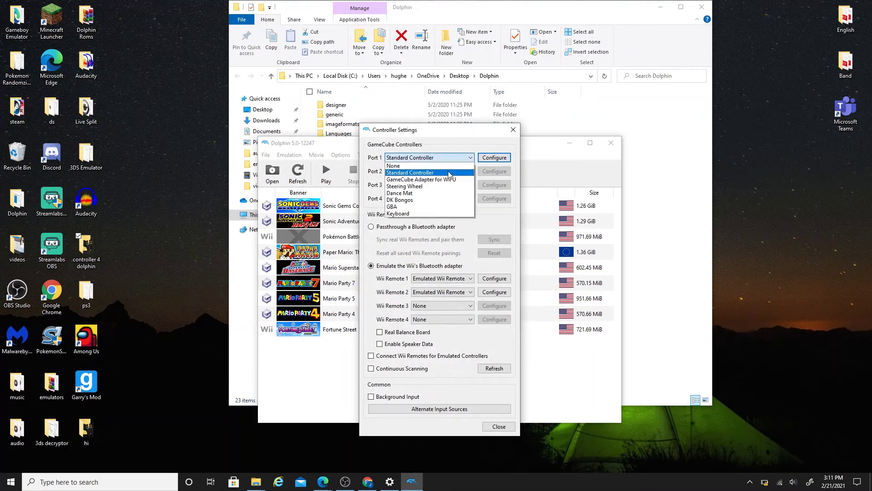
click(449, 173)
click(495, 158)
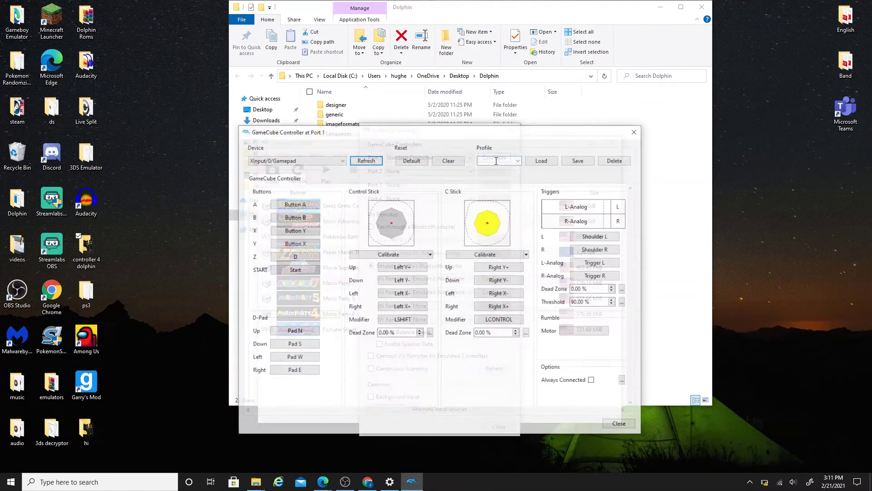
click(317, 160)
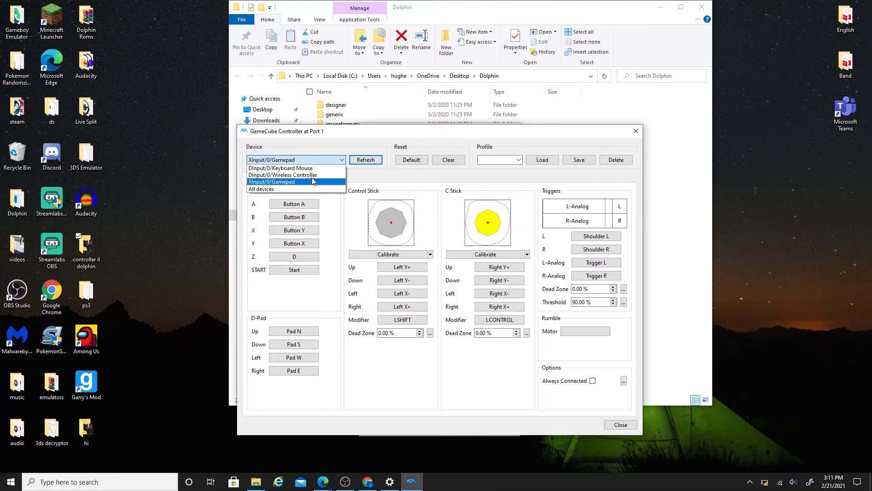
click(317, 182)
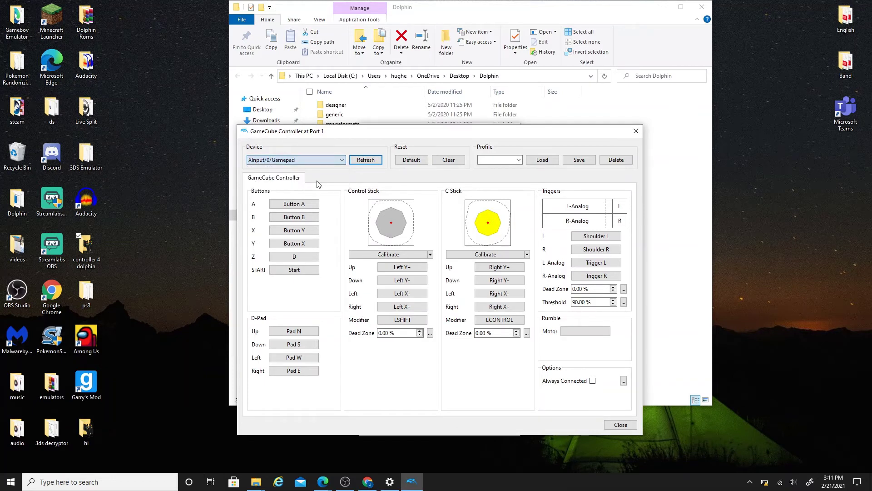
Step: Map GameCube A, B, X, Y and START to Button A, Button B, Button Y, Button X and Start, then close the configuration
click(311, 210)
click(311, 218)
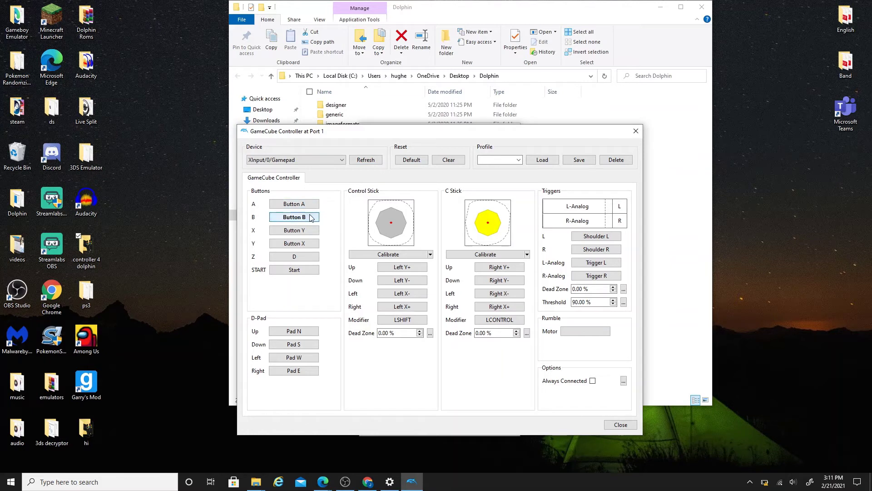
click(313, 233)
click(312, 245)
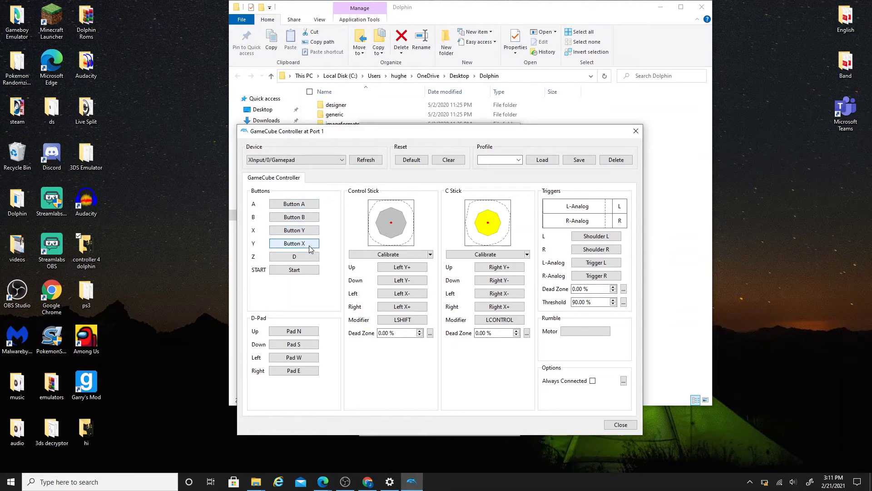
click(311, 272)
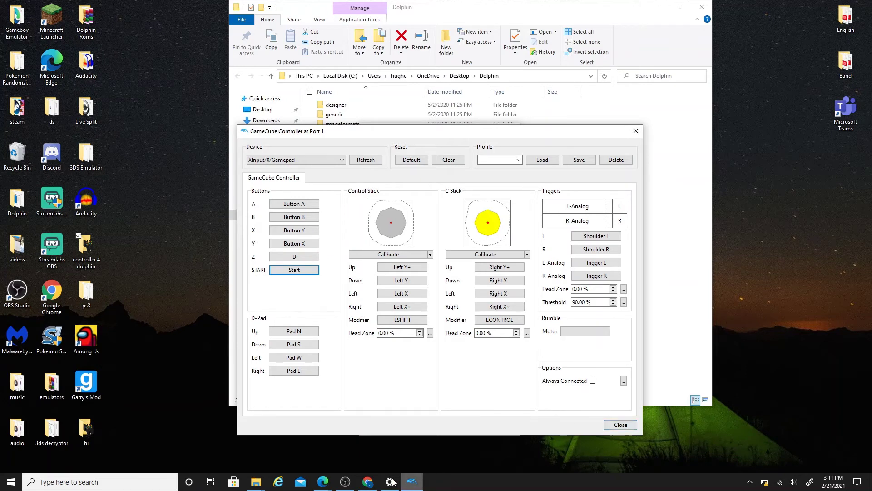
click(623, 428)
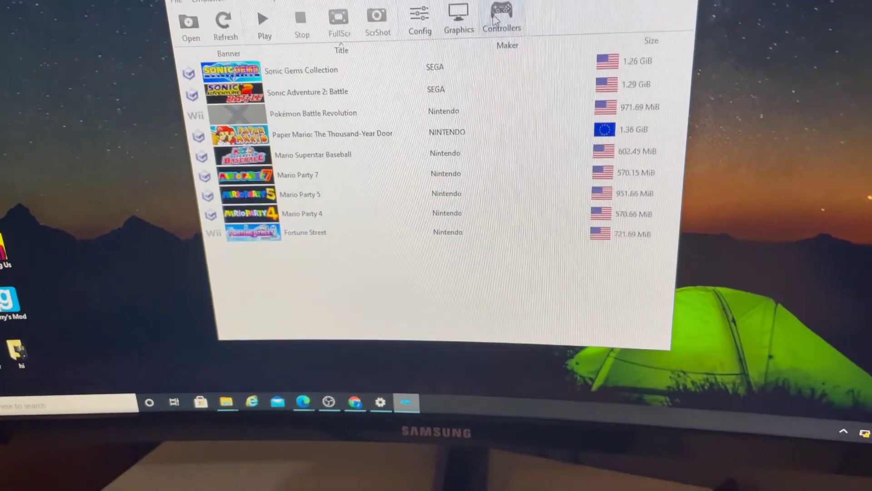
Step: Reopen Dolphin's controller settings and show the GameCube Port 1 configuration
click(519, 56)
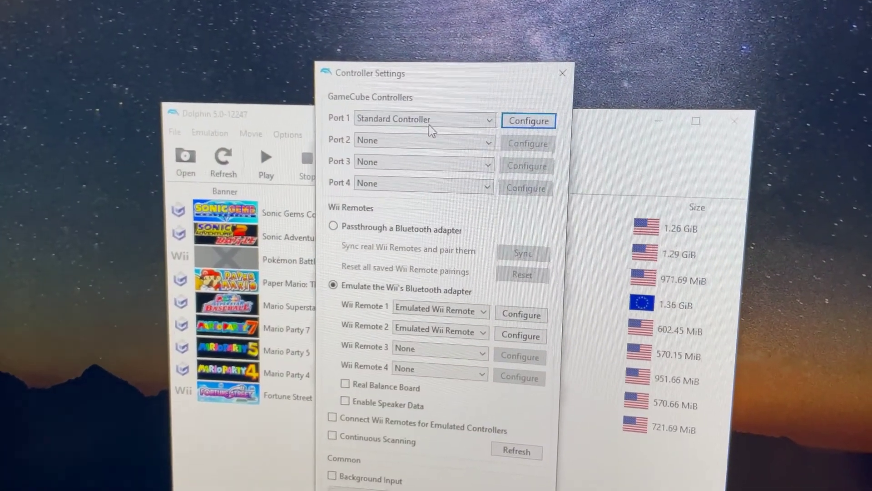
click(541, 110)
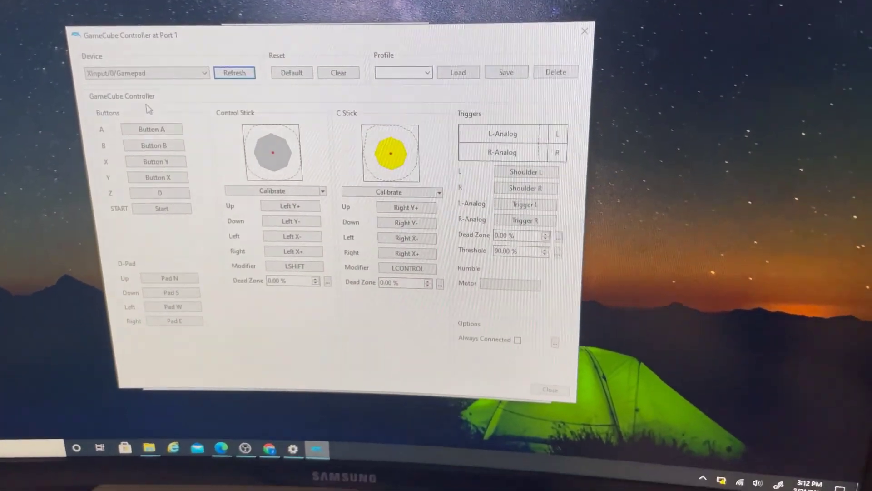
Step: Close the GameCube Port 1 configuration and the controller settings window
key(Escape)
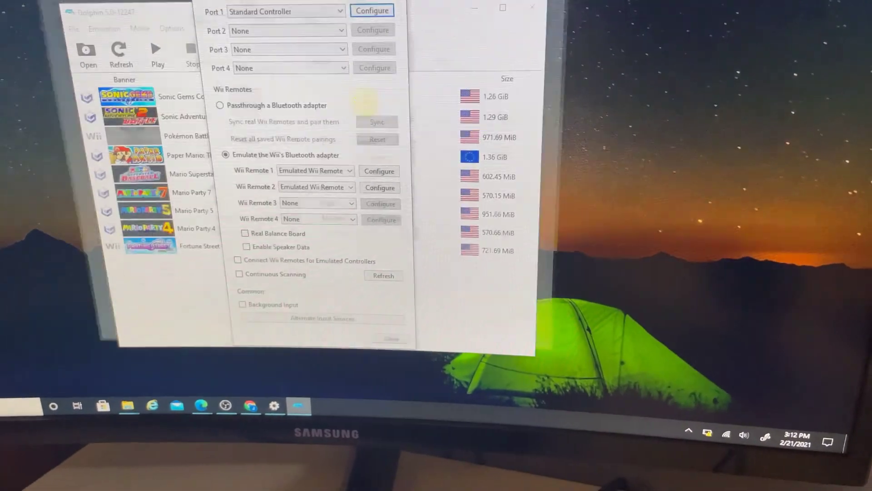
key(Escape)
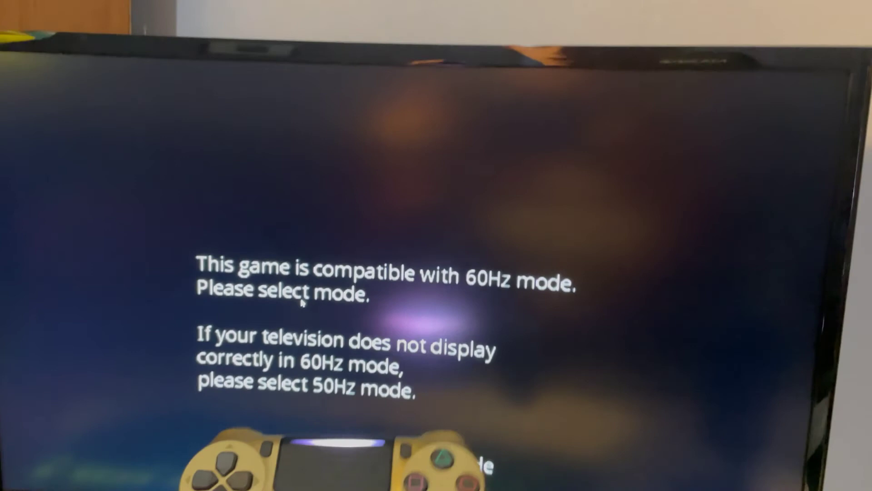
Step: Test the controller by switching between 60Hz and 50Hz mode in the game, choose 60Hz mode and continue past the consumer information screen
key(Right)
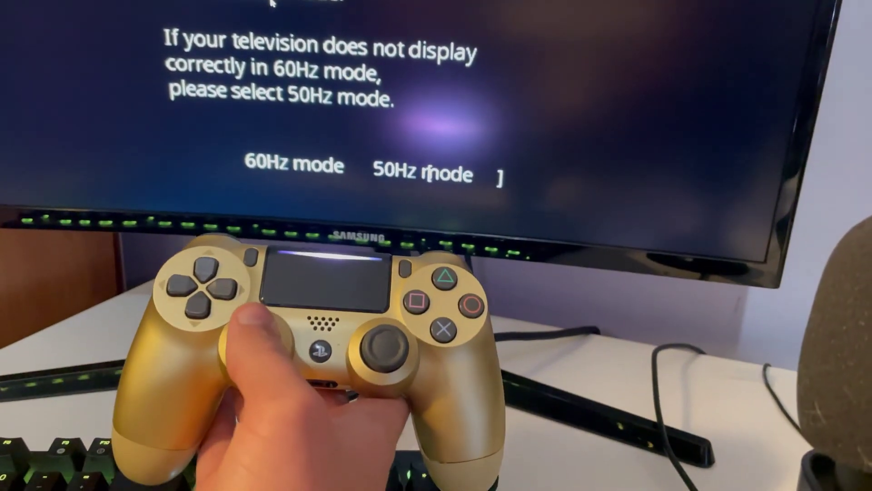
key(Left)
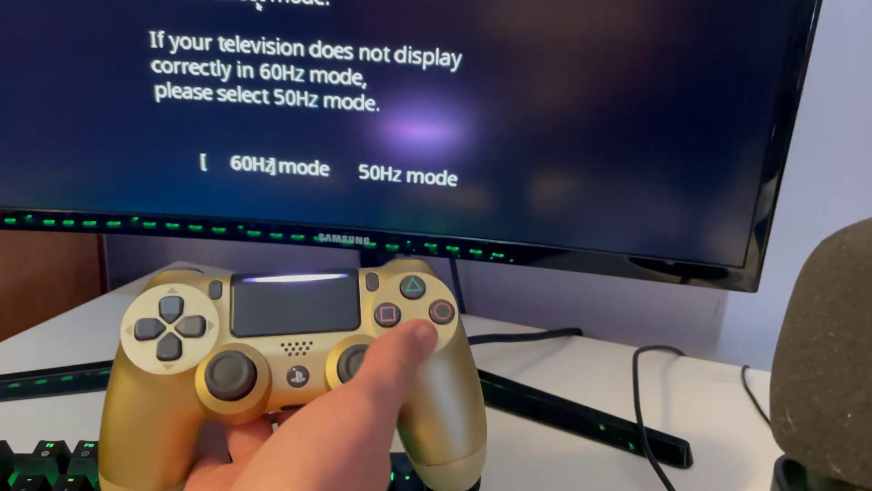
key(Right)
key(Left)
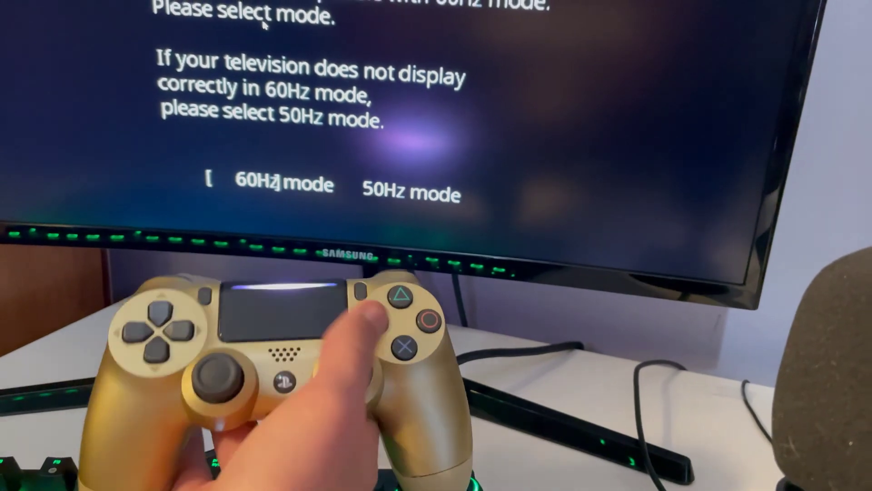
key(Return)
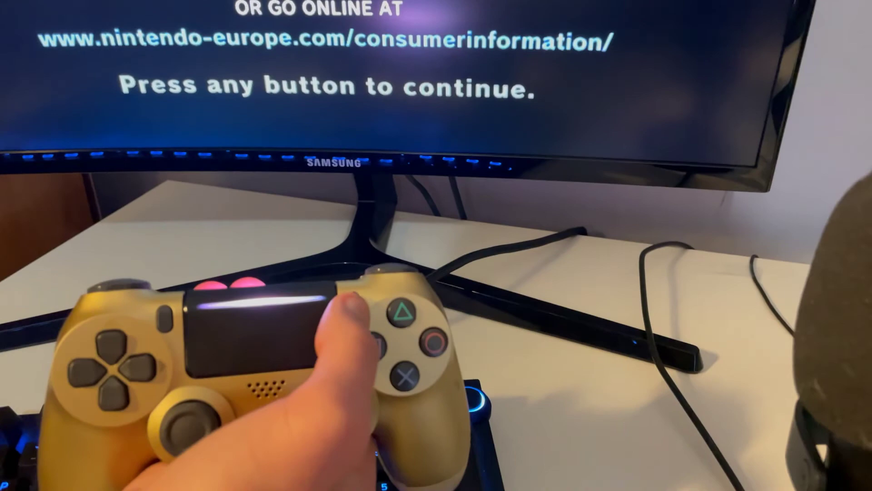
key(Return)
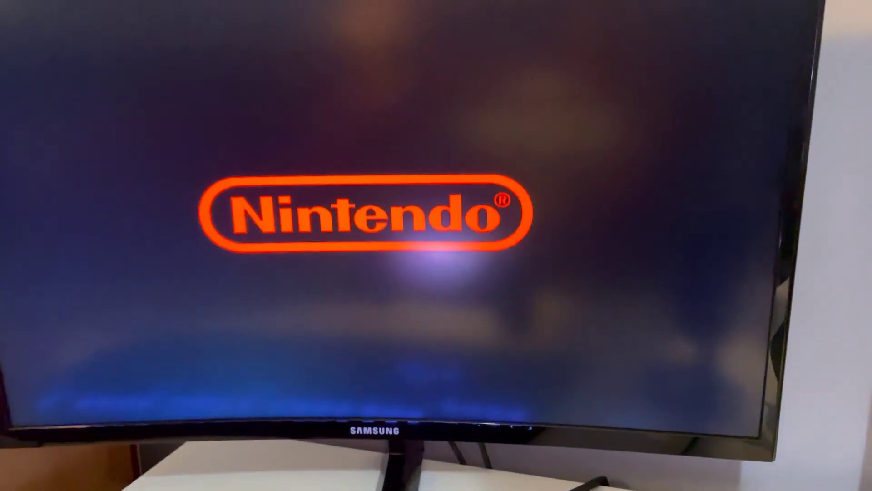